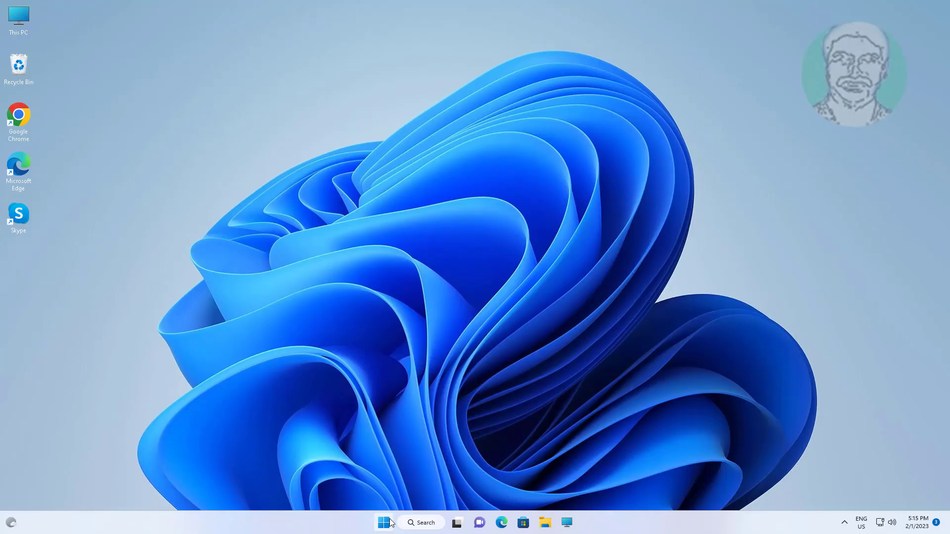
- Open Disk Management and select Disk 0's 625 MB Recovery Partition
right_click(390, 523)
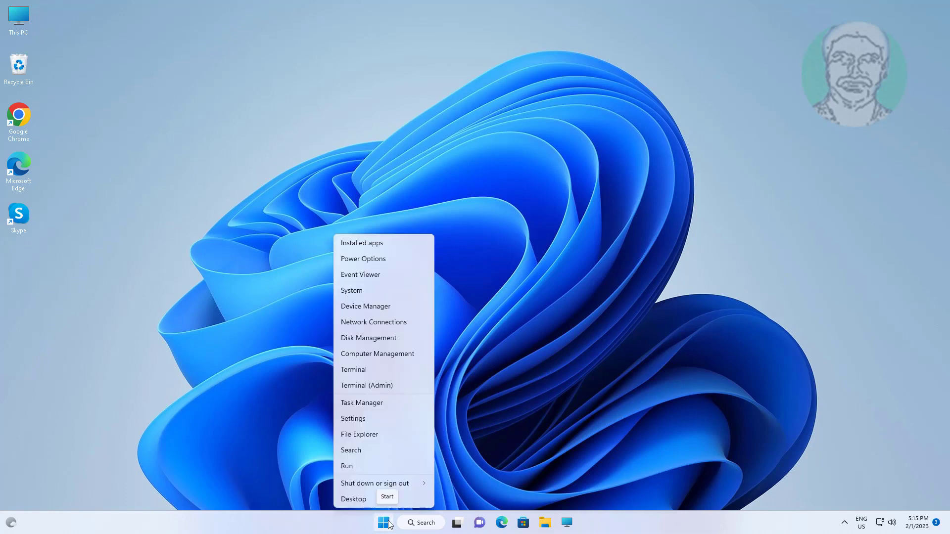
left_click(384, 341)
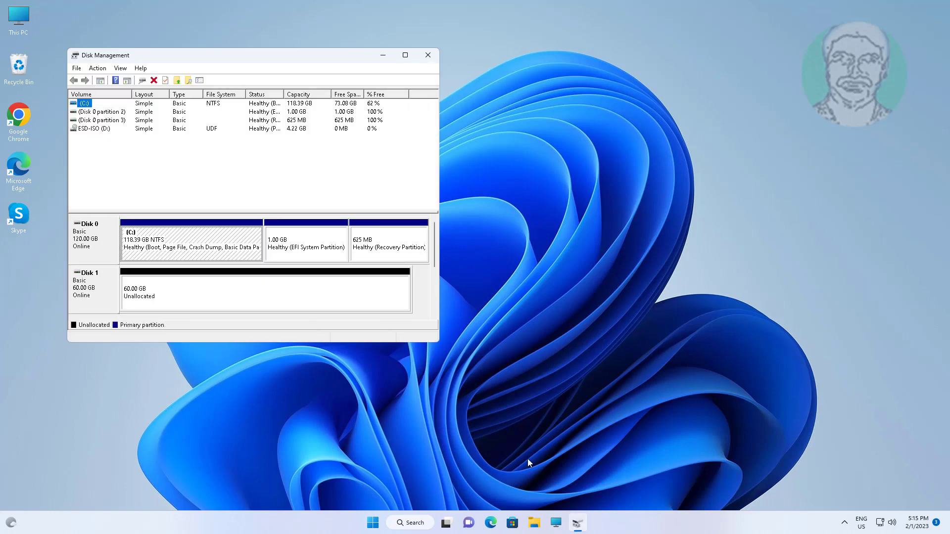
left_click(394, 259)
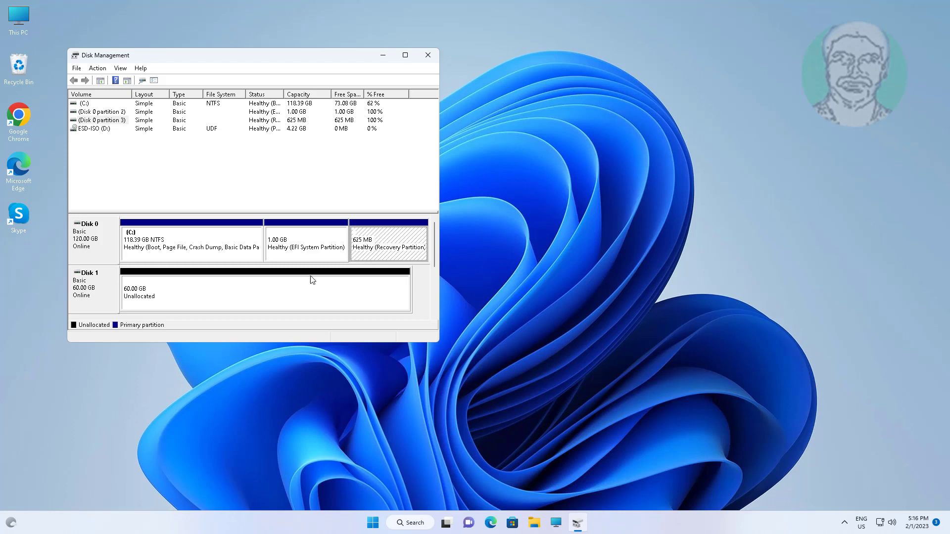
- Check Disk 0's partition style on the Volumes tab of its Properties, then minimize Disk Management
right_click(95, 237)
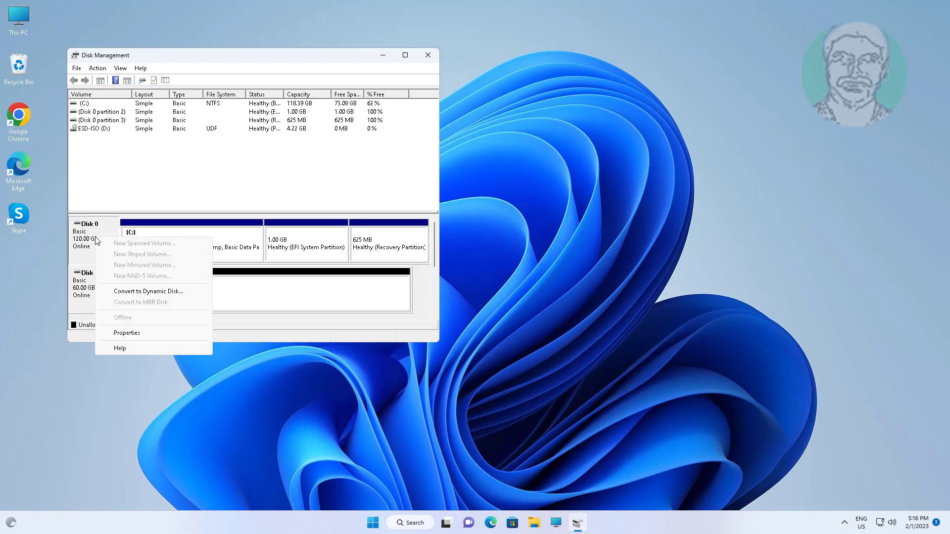
left_click(125, 333)
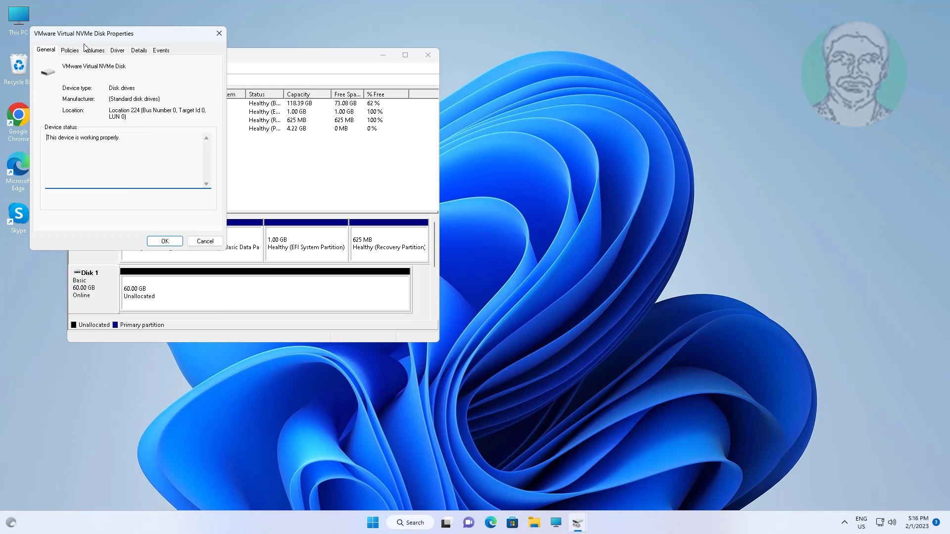
left_click(94, 50)
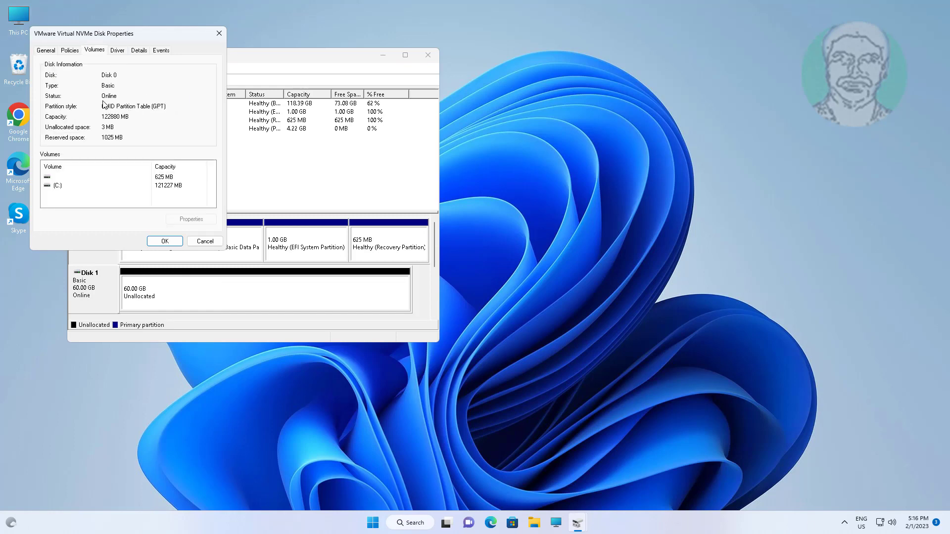
left_click(218, 34)
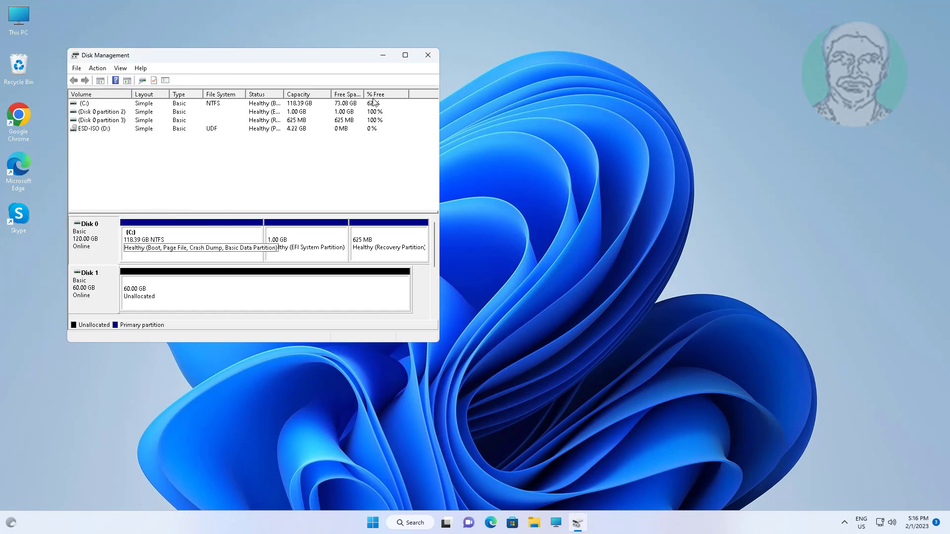
left_click(383, 54)
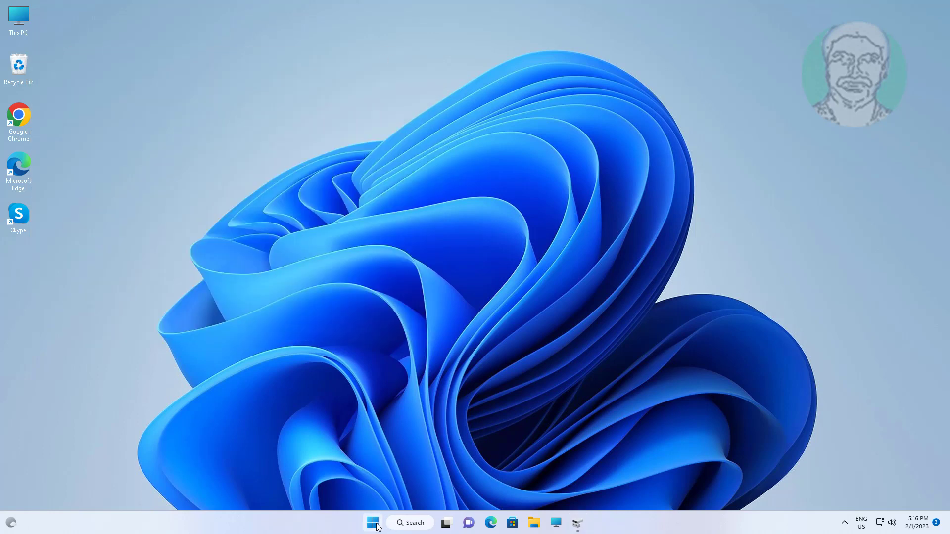
- Find 'cmd' in Windows Search and run Command Prompt as administrator, approving the UAC prompt
left_click(413, 524)
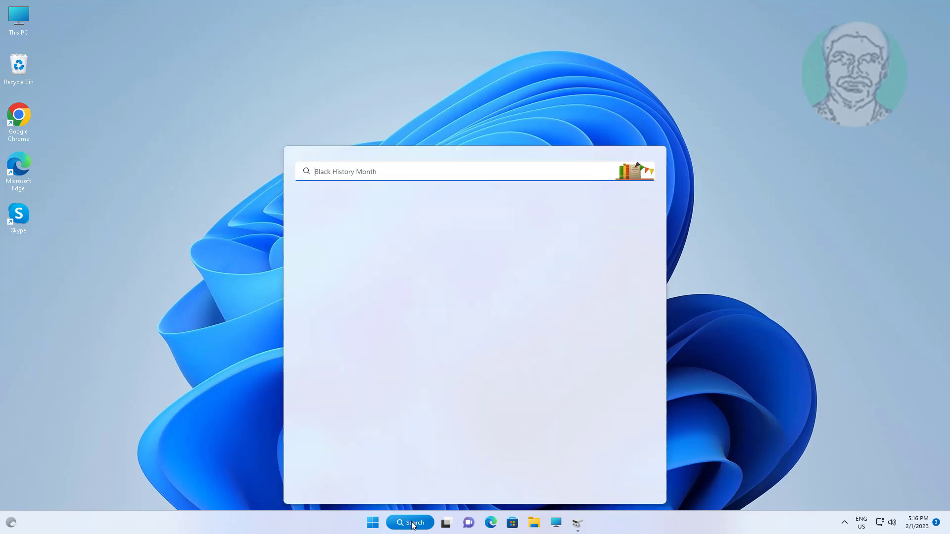
type("cmd")
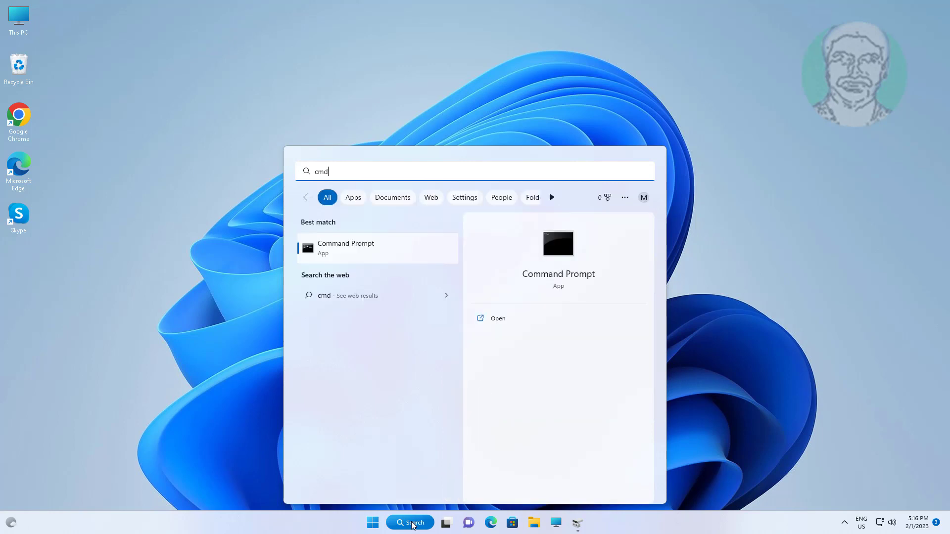
left_click(368, 253)
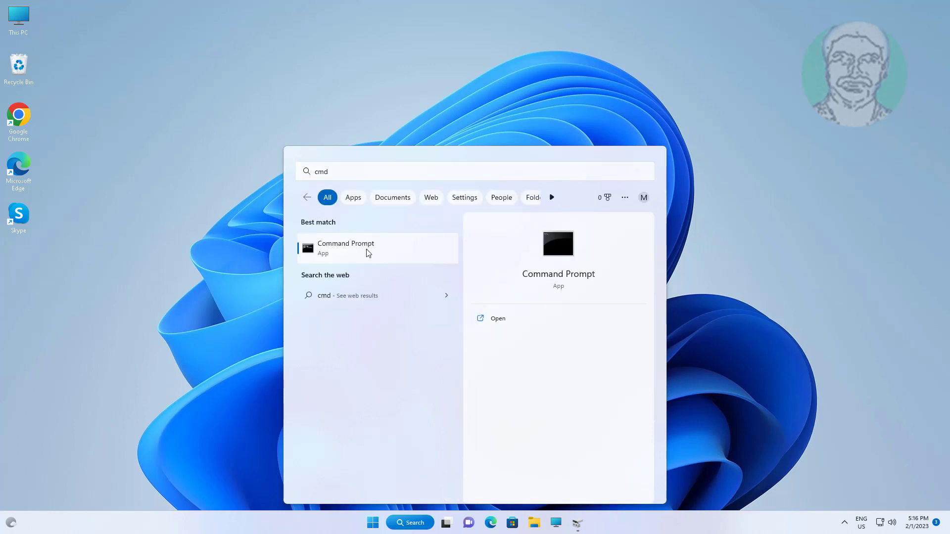
right_click(369, 254)
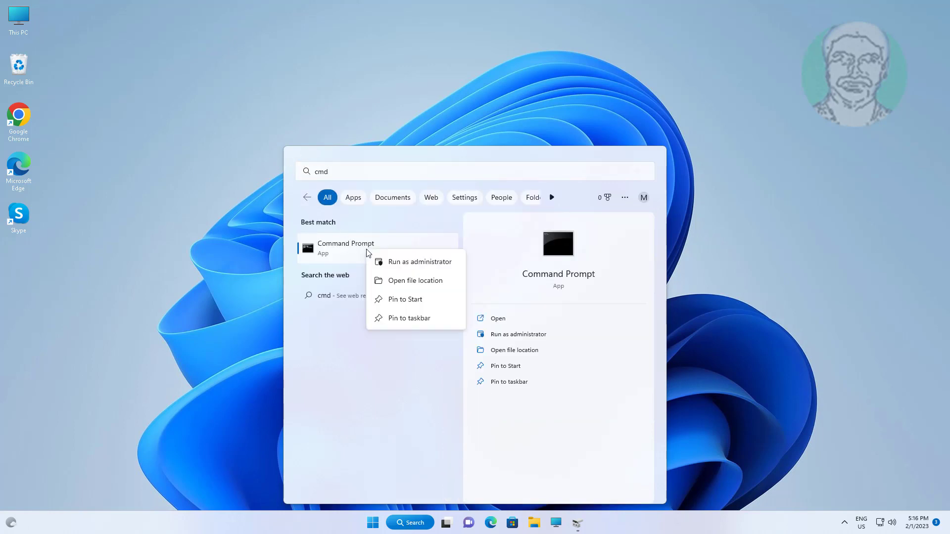
left_click(425, 261)
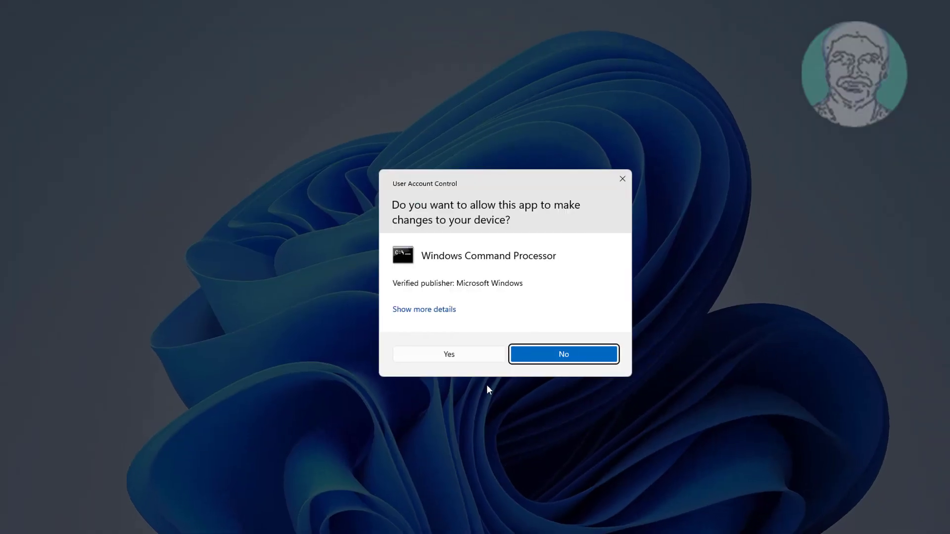
left_click(508, 386)
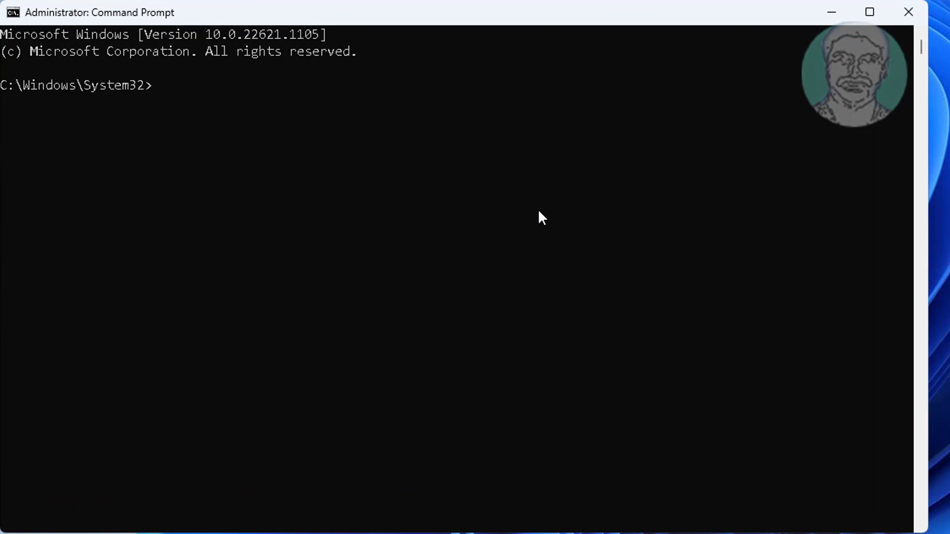
- Start diskpart, list the disks and select disk 0
type("diskpart")
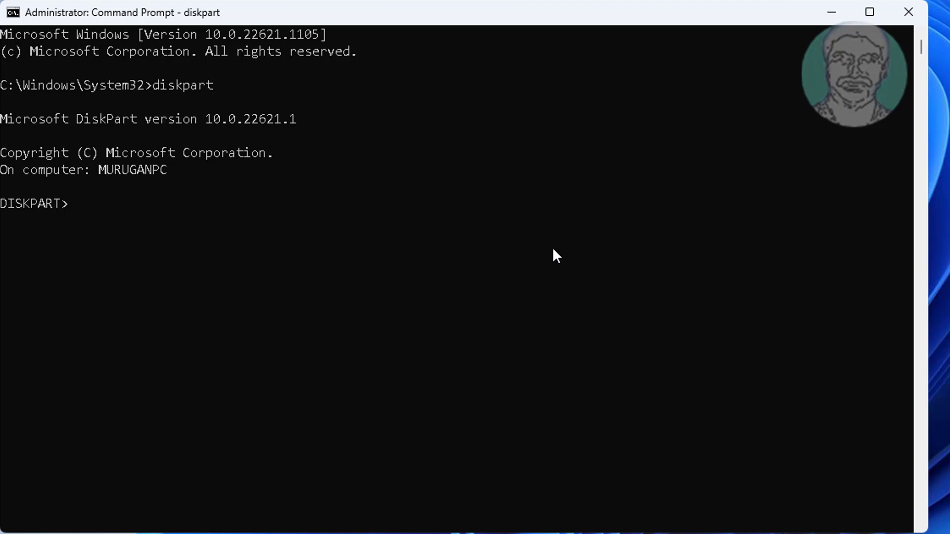
type("list disk")
key("Return")
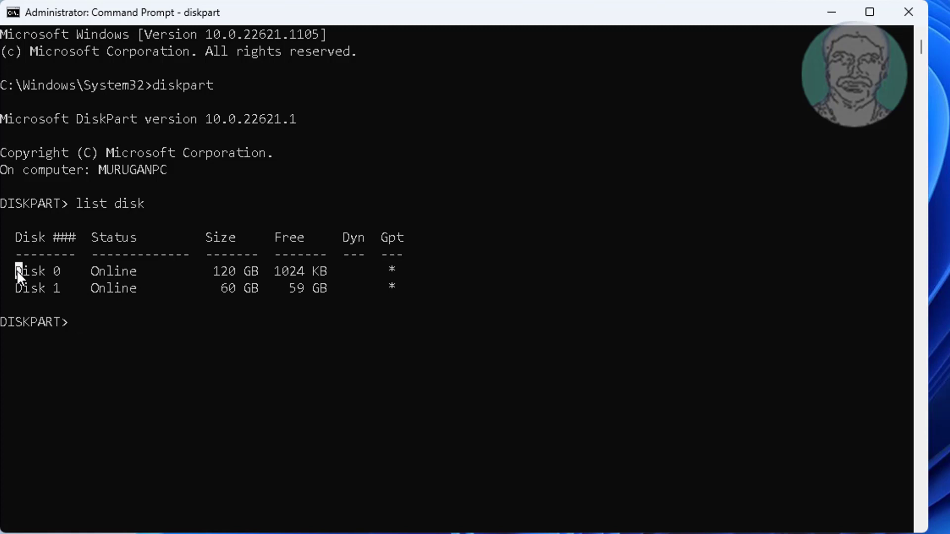
left_click_drag(16, 270, 418, 275)
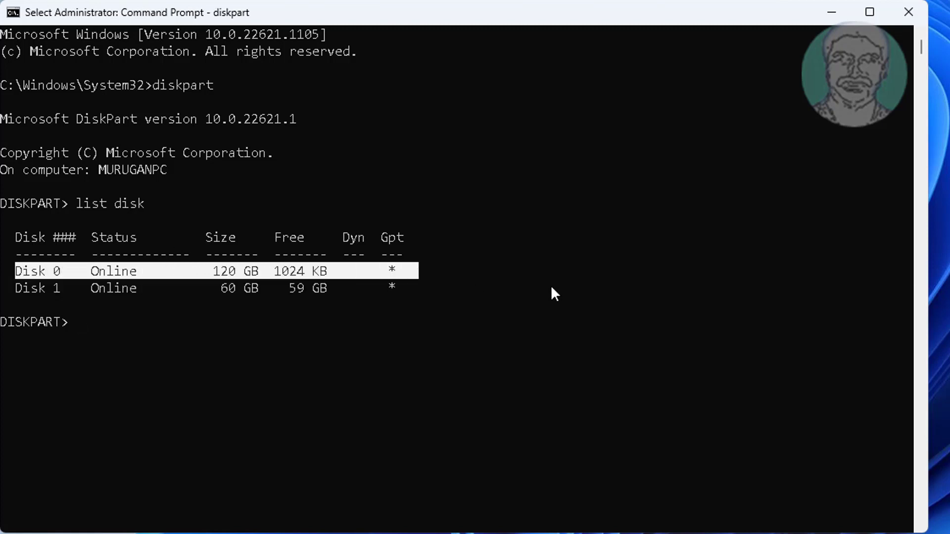
type("sel disk ")
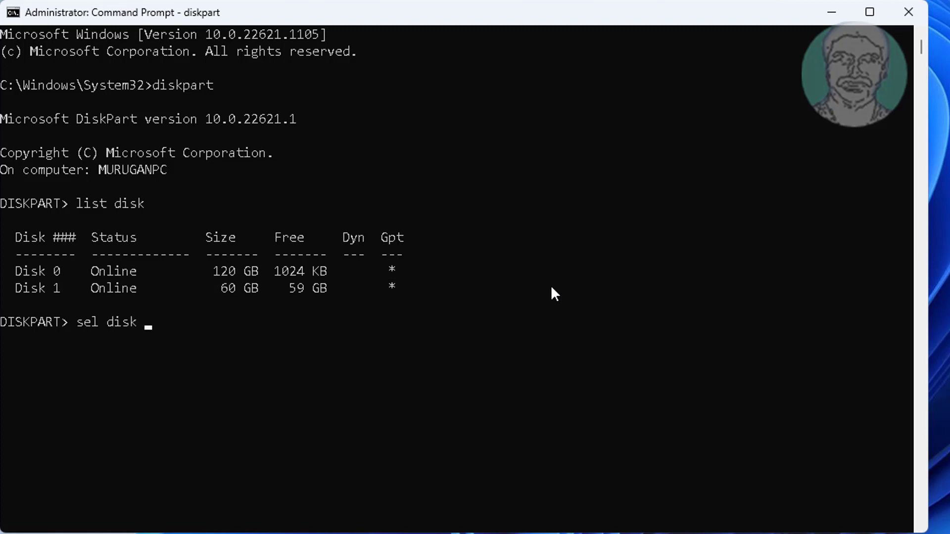
type("0")
key("Return")
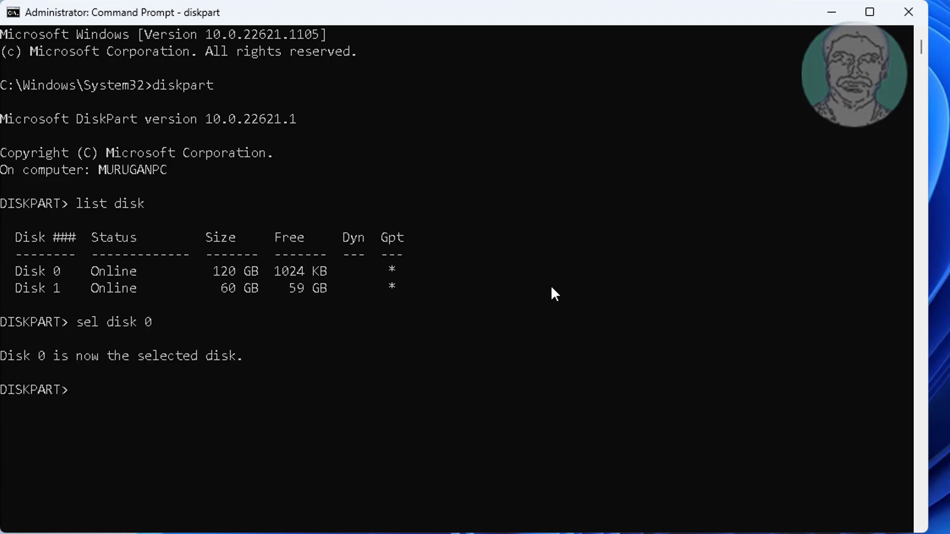
- List disk 0's partitions and compare them with C:, EFI and the 625 MB Recovery Partition in Disk Management
type("list part")
key("Return")
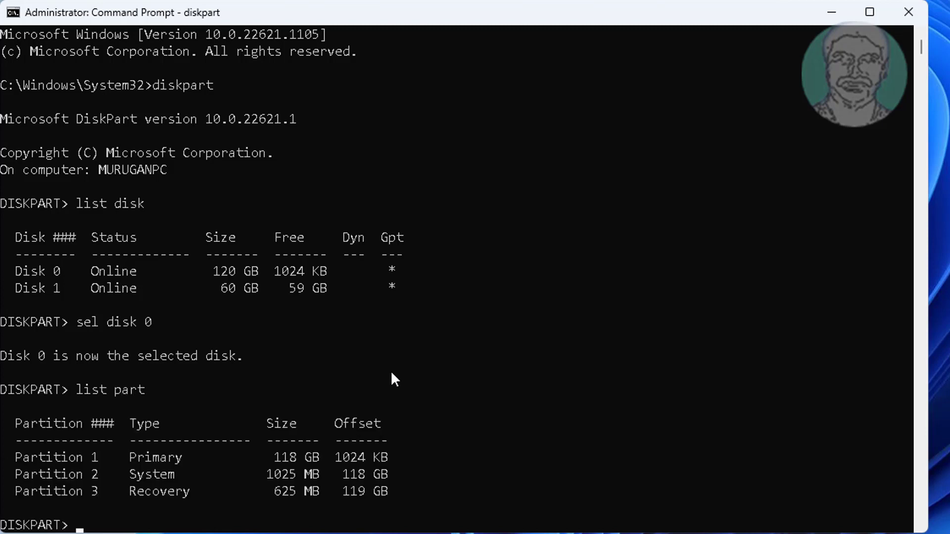
scroll(391, 375, "down", 1)
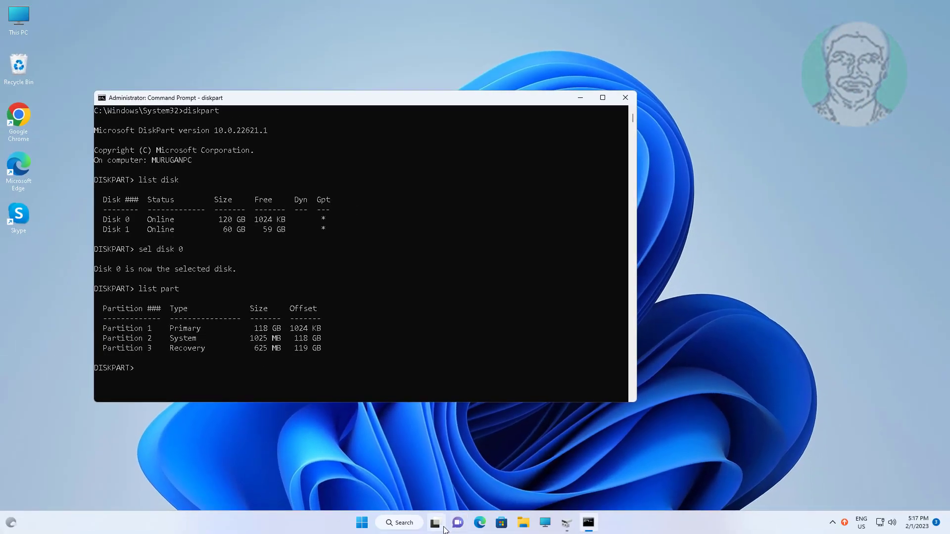
left_click(566, 523)
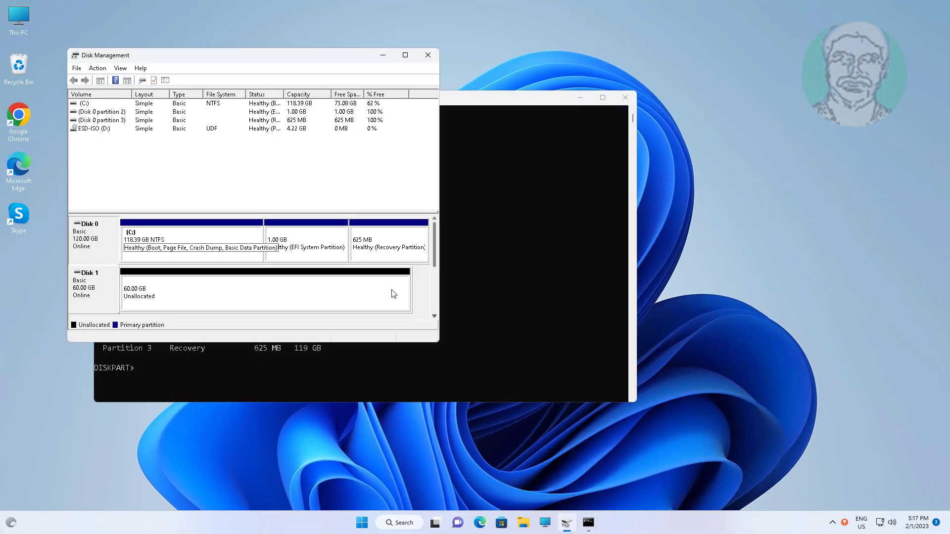
left_click(183, 246)
left_click(292, 249)
left_click(371, 239)
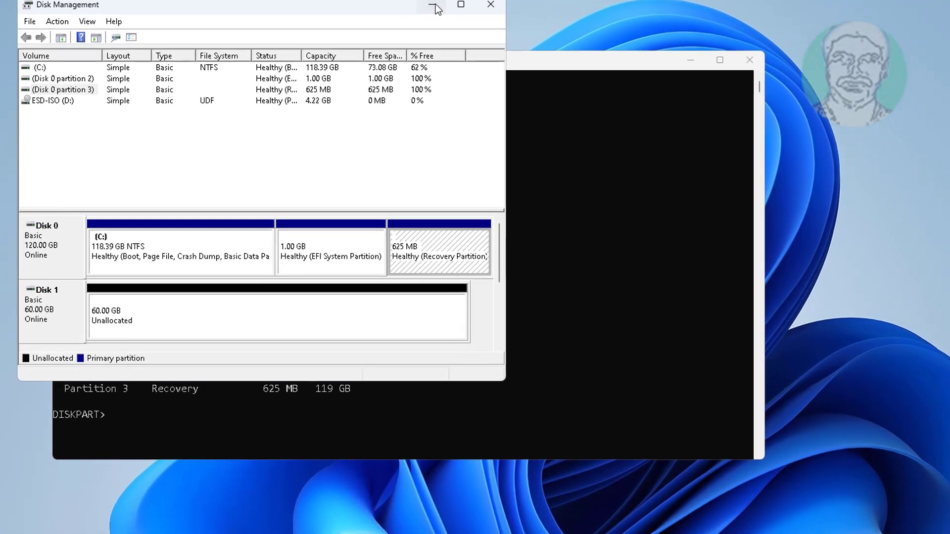
- Select partition 3 and force-delete it with 'del par override', then bring back Disk Management
left_click(434, 6)
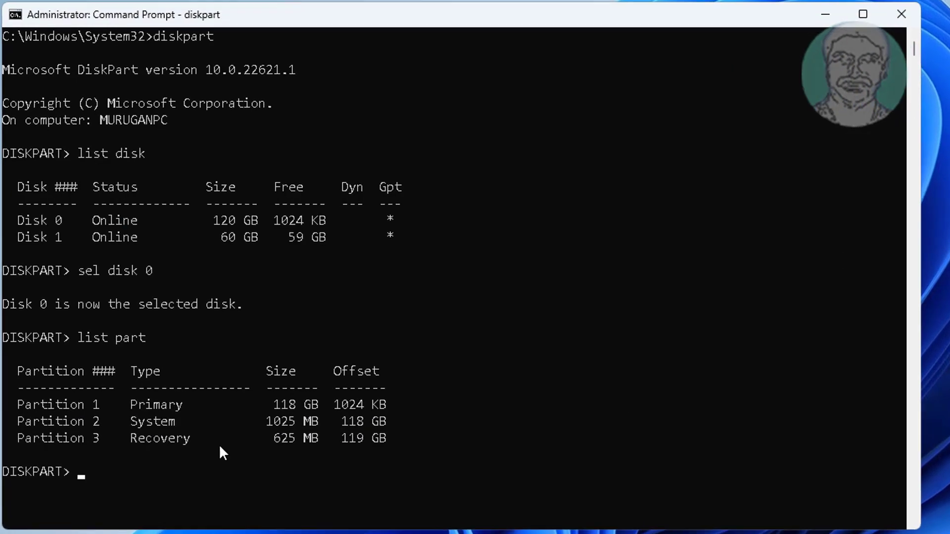
type("se")
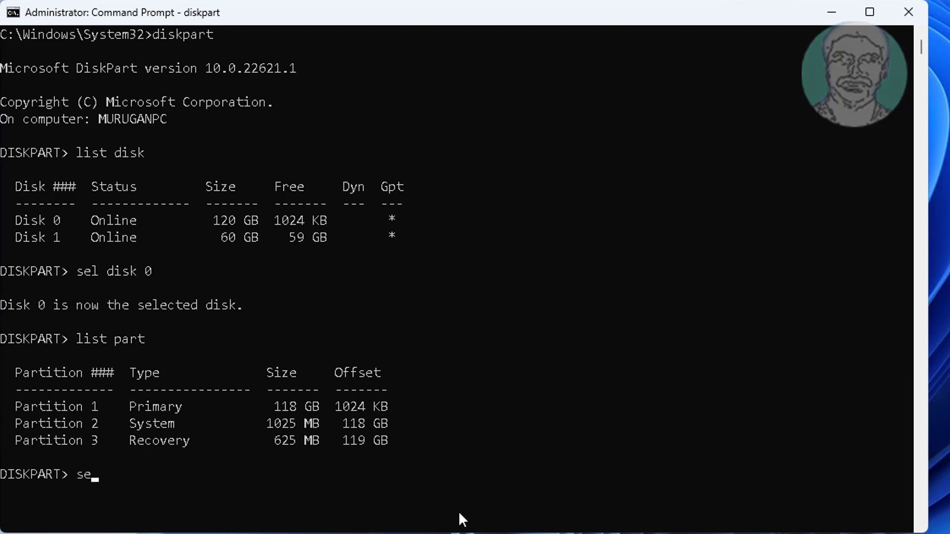
type("l part 3")
key("Return")
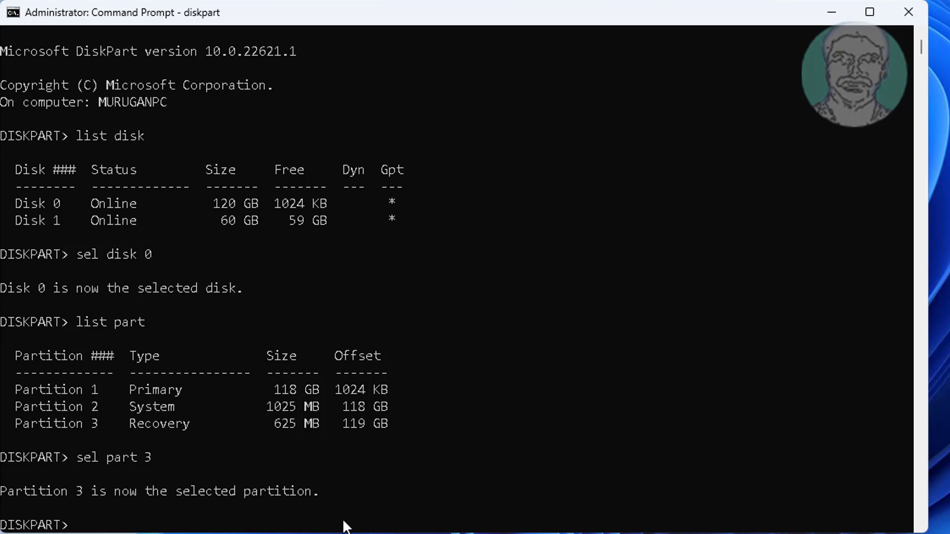
scroll(332, 495, "down", 2)
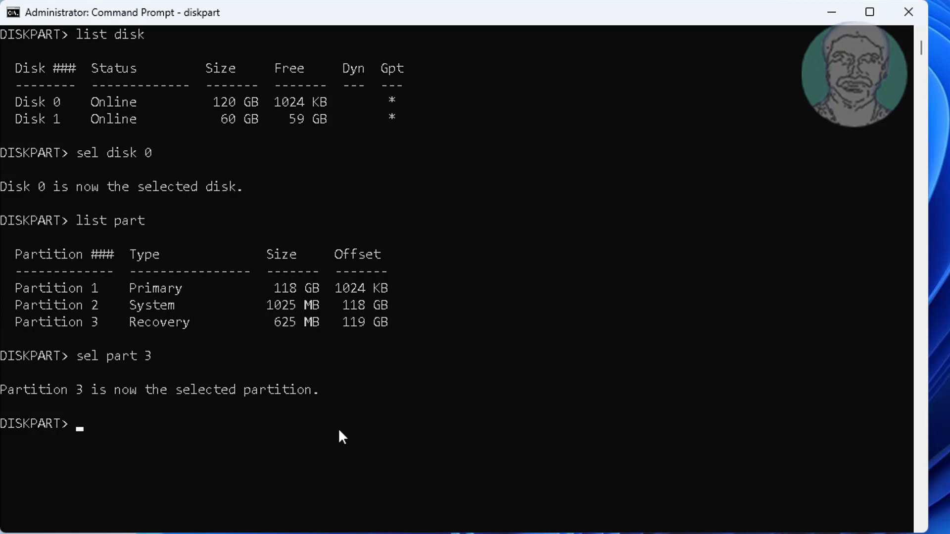
type("del par override")
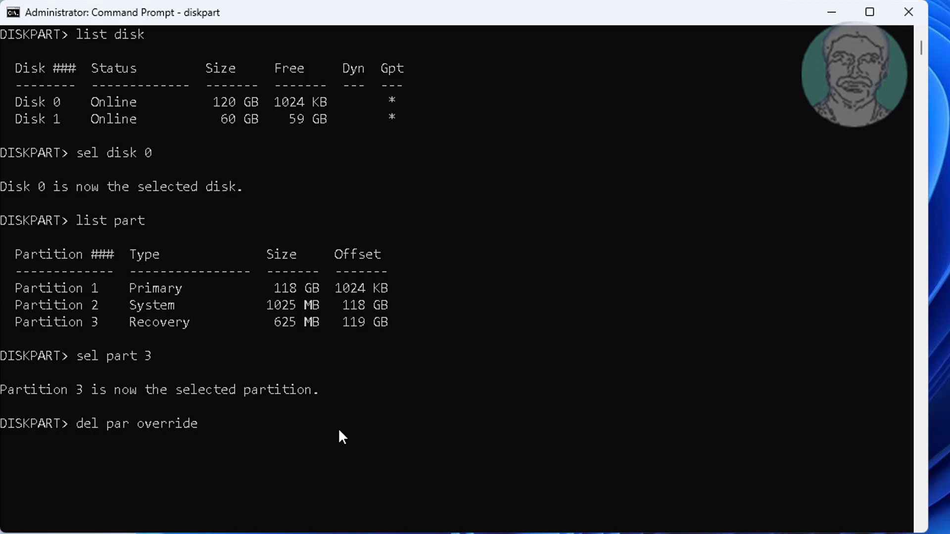
key("Return")
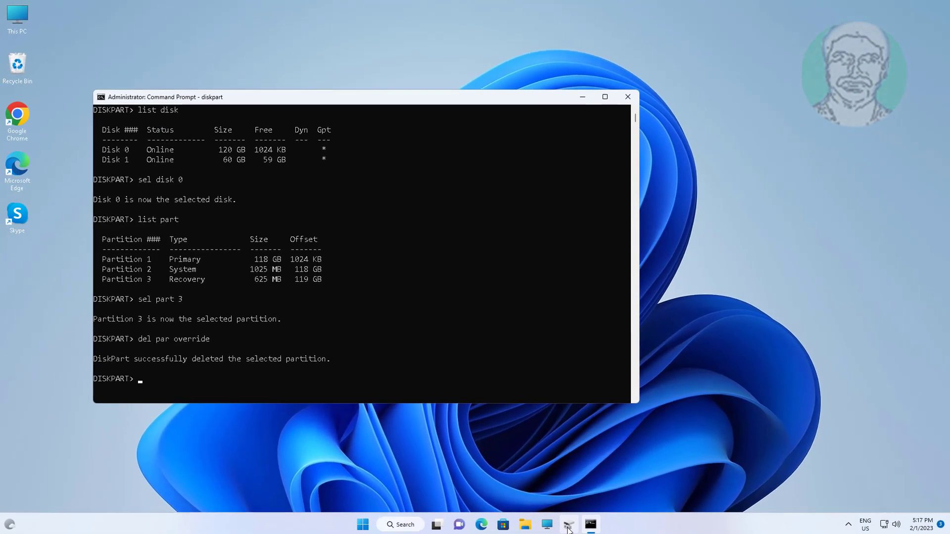
left_click(567, 524)
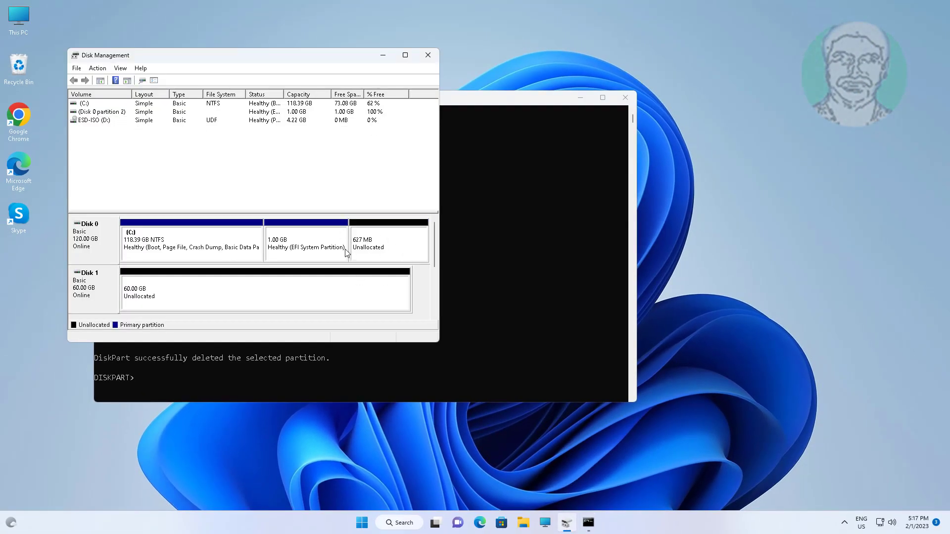
- Select the 627 MB unallocated block on Disk 0
left_click(396, 247)
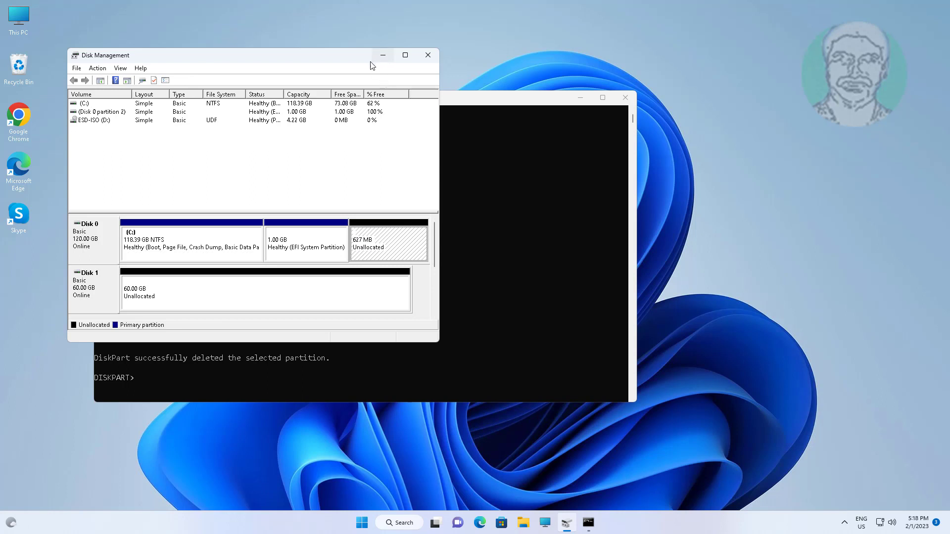
- Create a 625 MB NTFS simple volume as drive E: in the unallocated space and dismiss AutoPlay
right_click(404, 242)
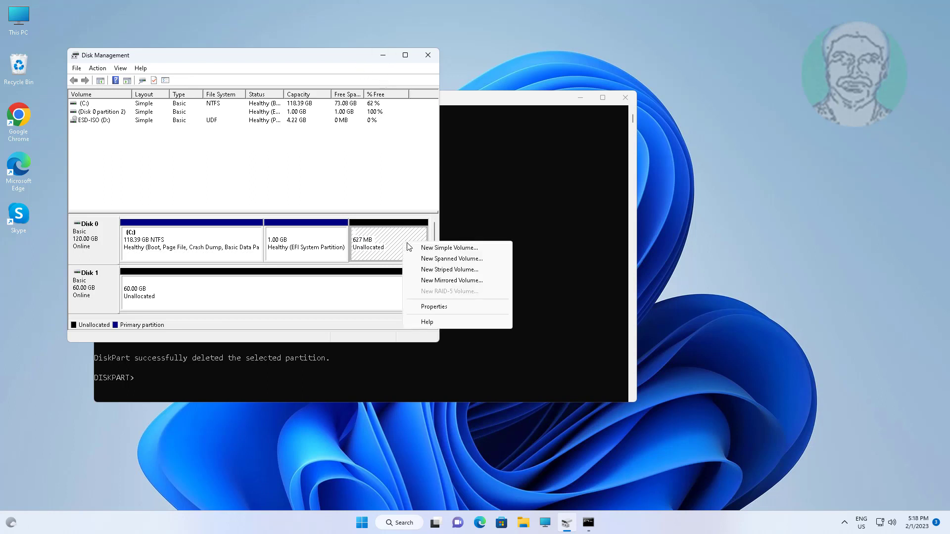
left_click(454, 247)
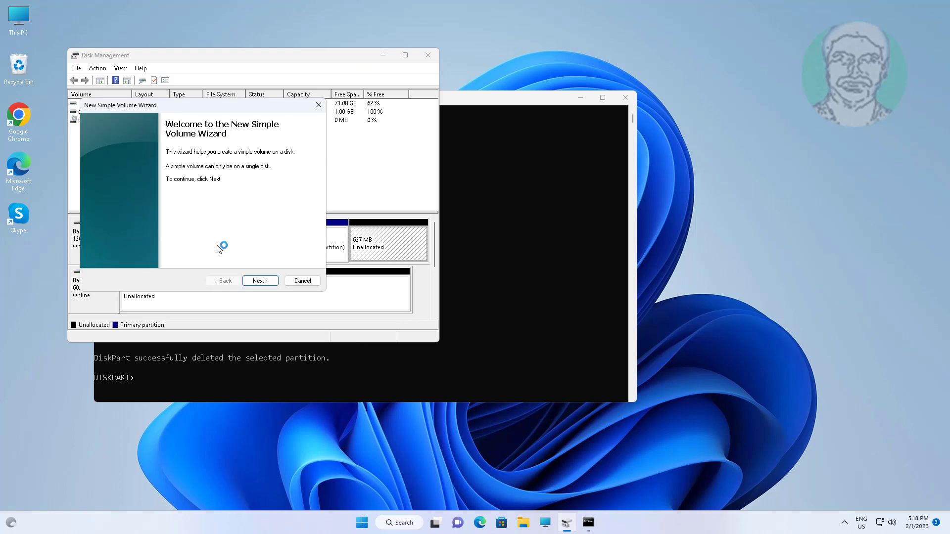
left_click(260, 281)
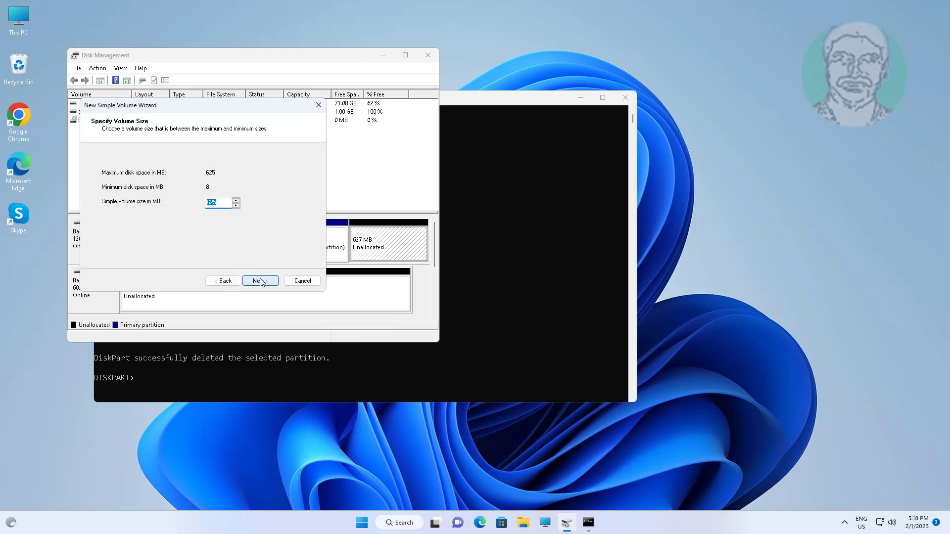
left_click(268, 285)
left_click(256, 281)
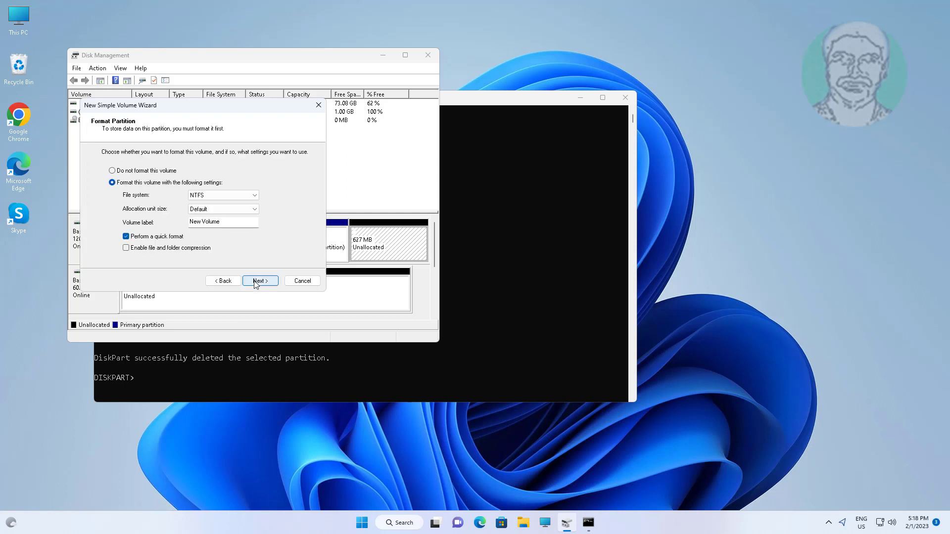
left_click(260, 281)
left_click(260, 281)
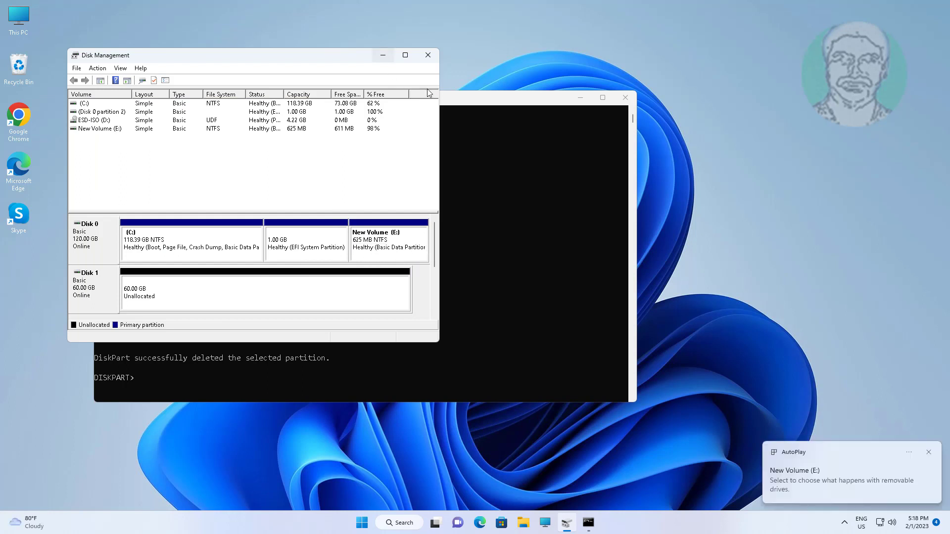
left_click(932, 452)
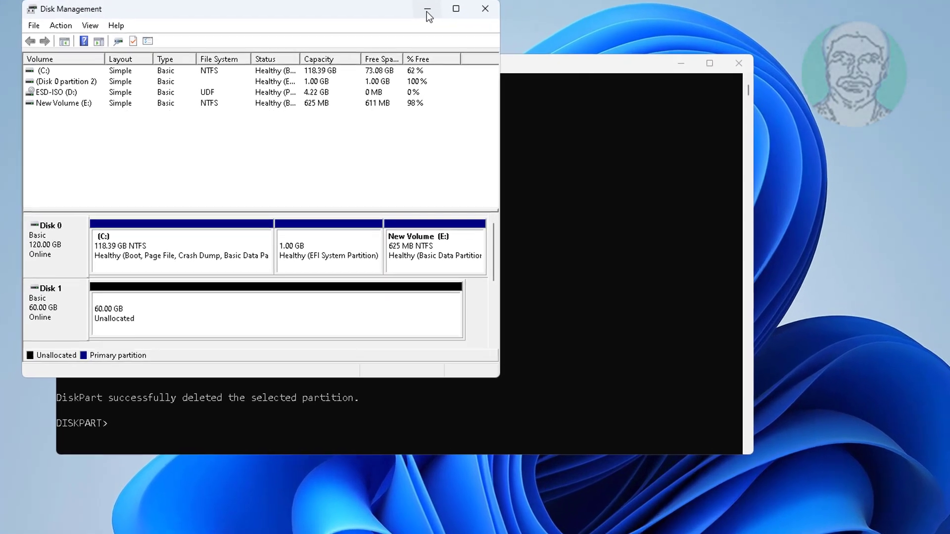
- List the partitions again in DiskPart and select the new partition 3
left_click(409, 29)
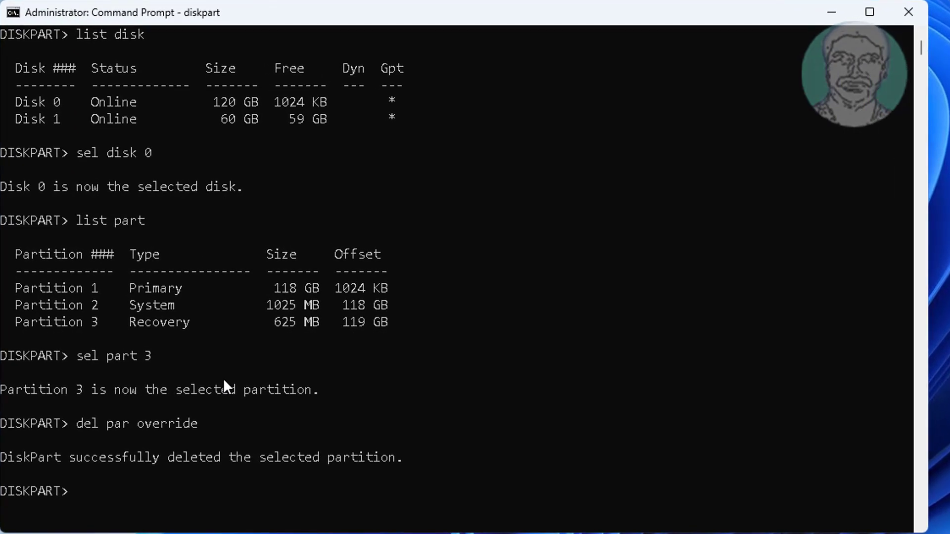
type("list part")
key("Return")
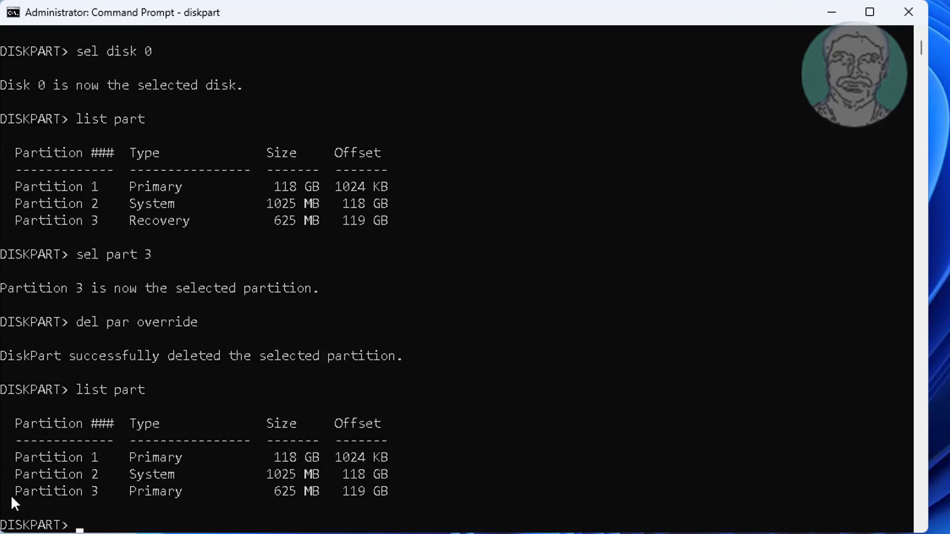
left_click_drag(11, 495, 394, 487)
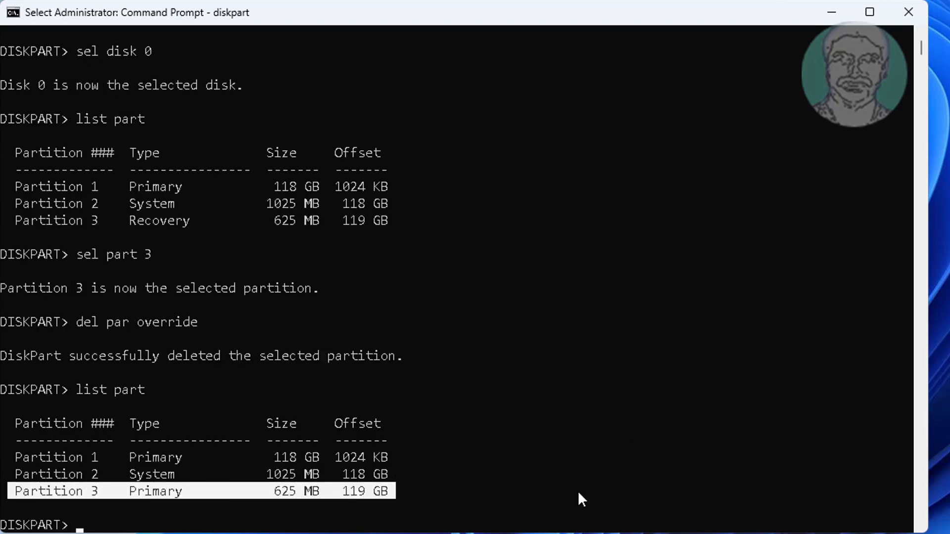
type("sel part")
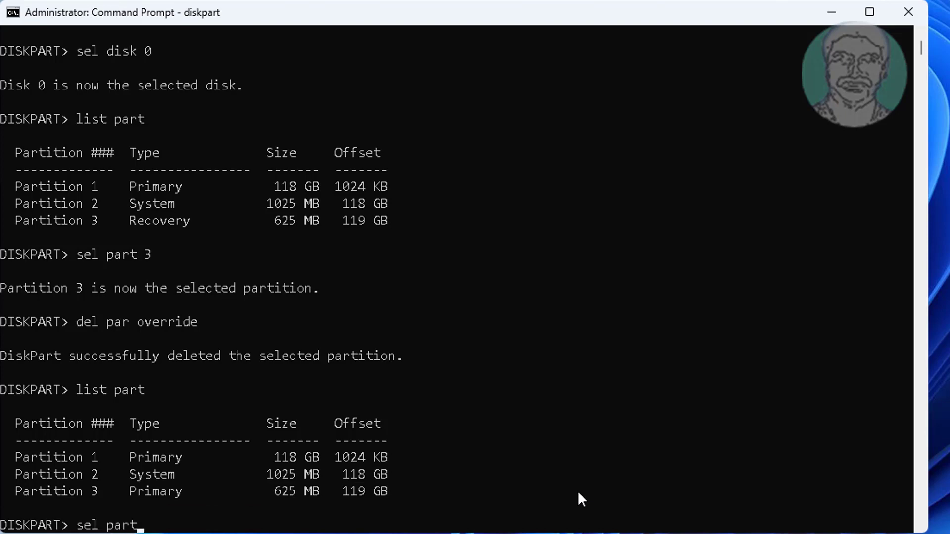
type(" 3")
key("Return")
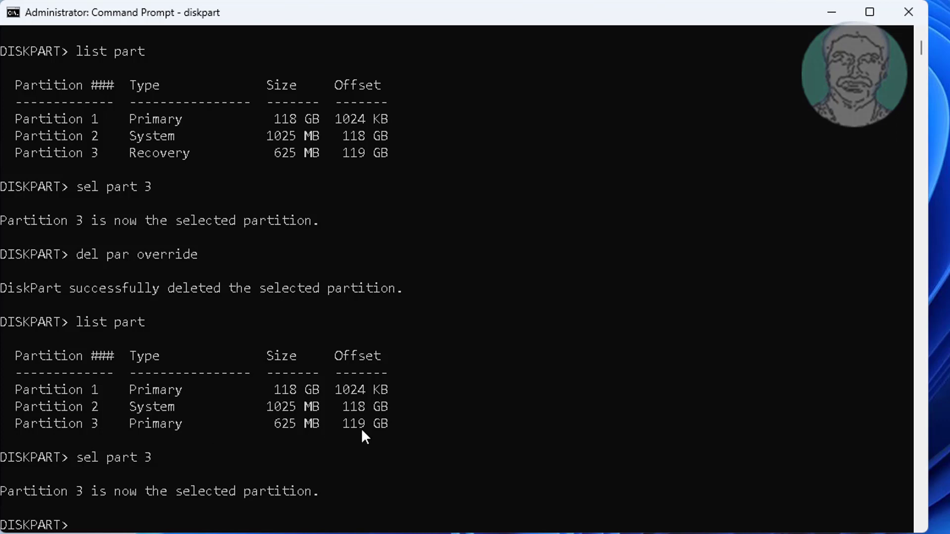
scroll(93, 500, "down", 1)
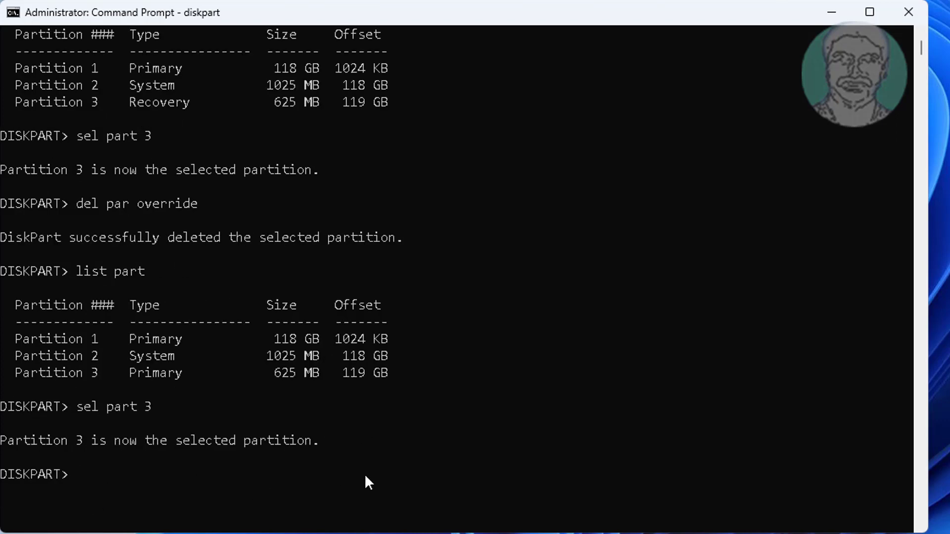
type("set id=")
type("de94bba4-06d1-4d40-a16a-bfd50179d6ac")
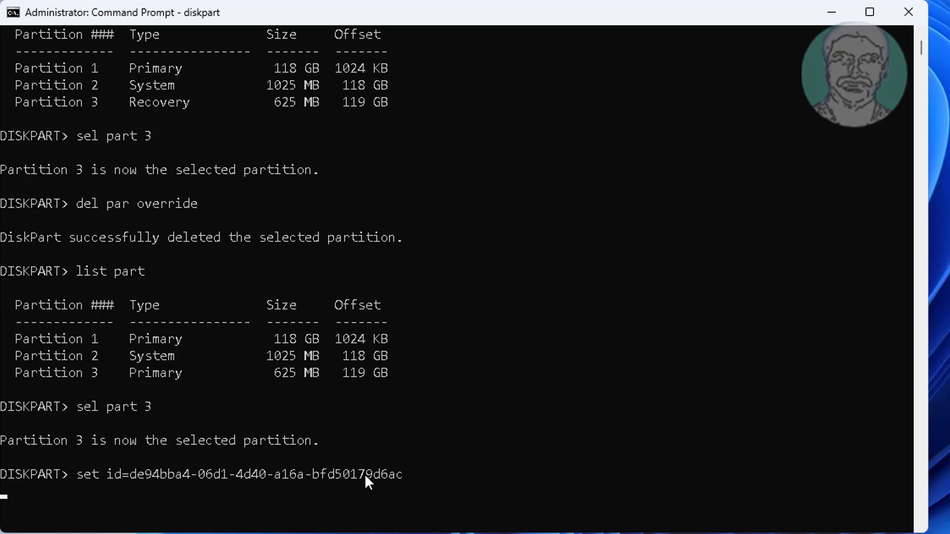
key("Return")
type("gpt a")
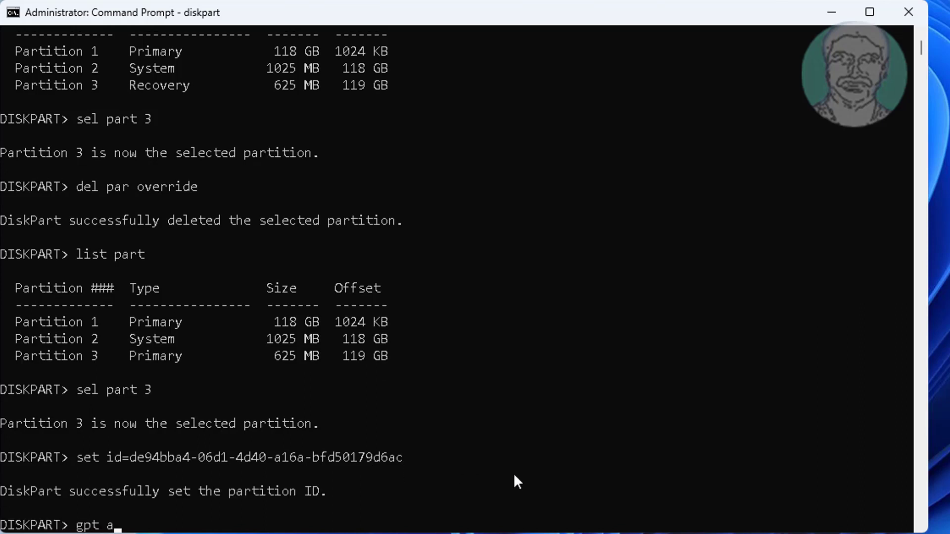
type("ttributes=0x8000000000000001")
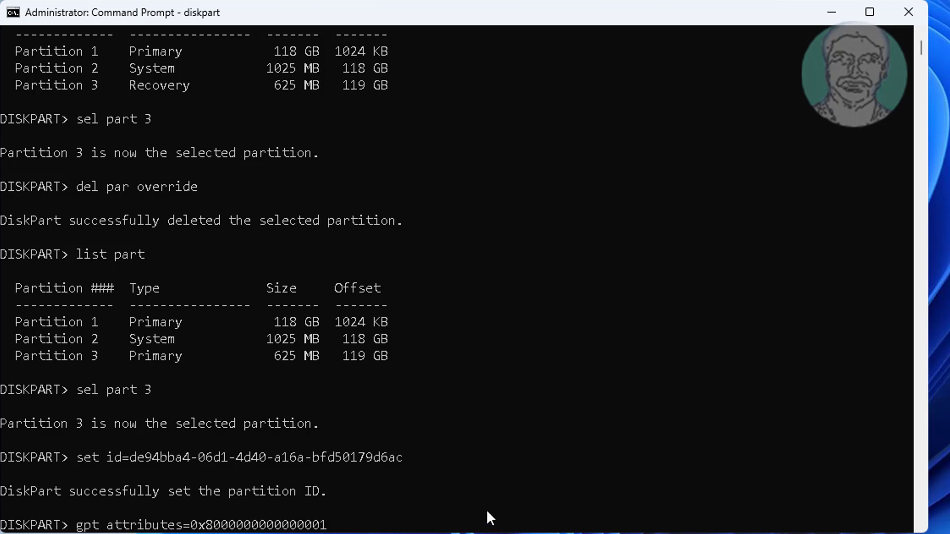
key("Return")
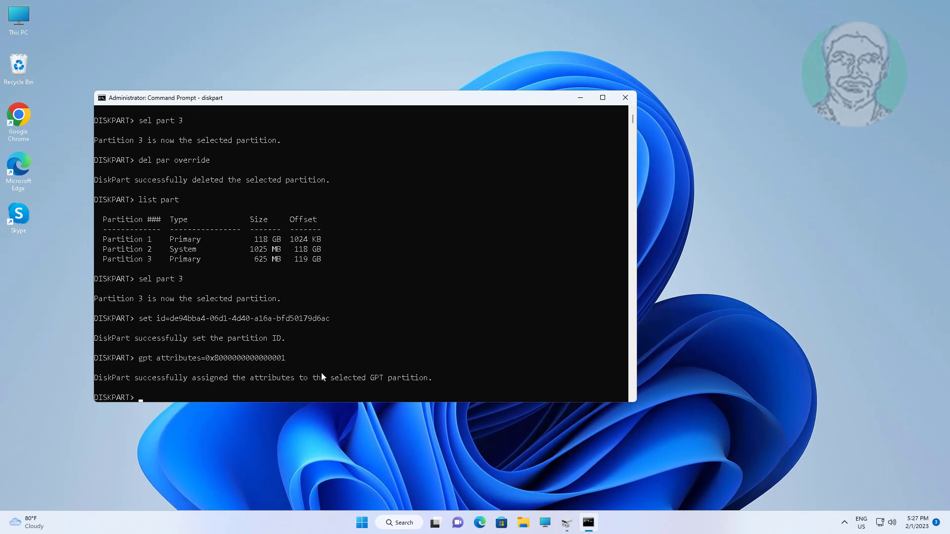
- Confirm in Disk Management that the 625 MB partition shows as a Healthy Recovery Partition
left_click(567, 525)
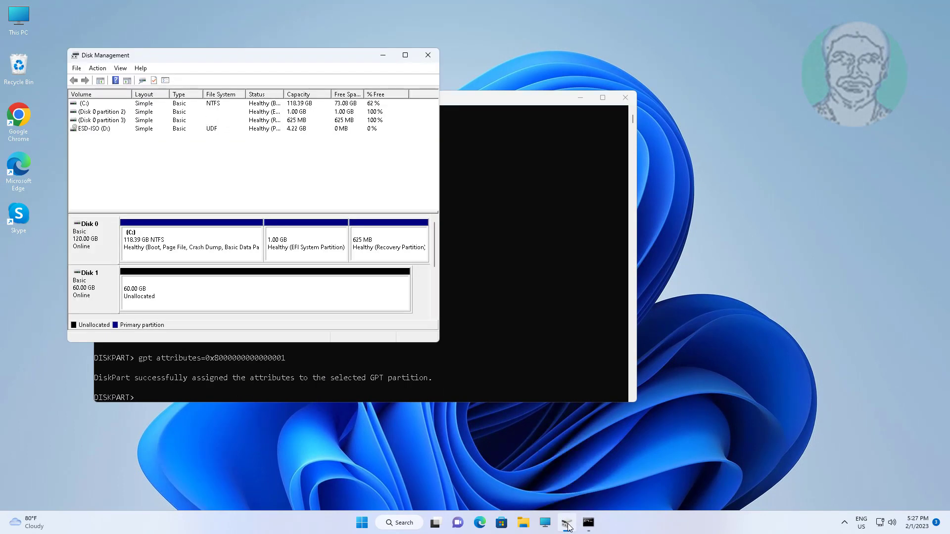
left_click(394, 260)
left_click(384, 56)
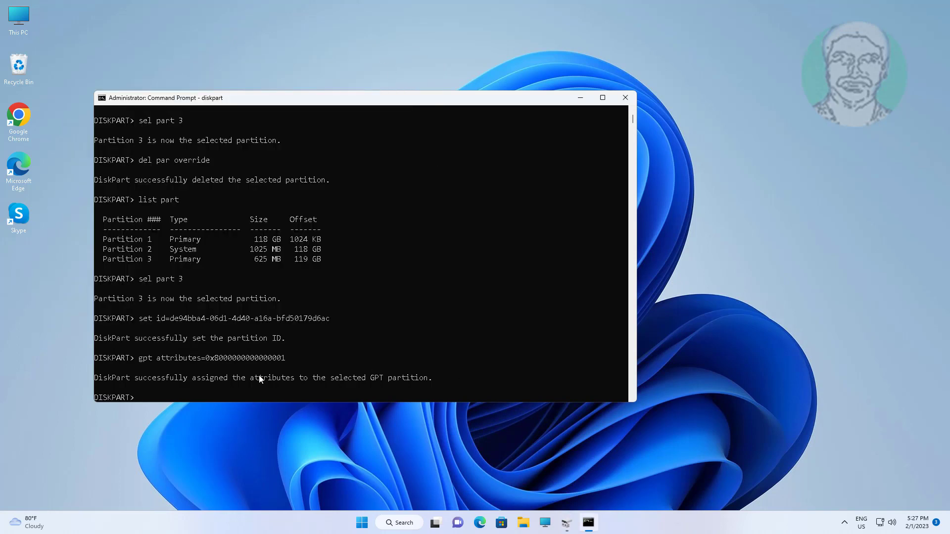
- Exit DiskPart and then the Command Prompt
type("ex")
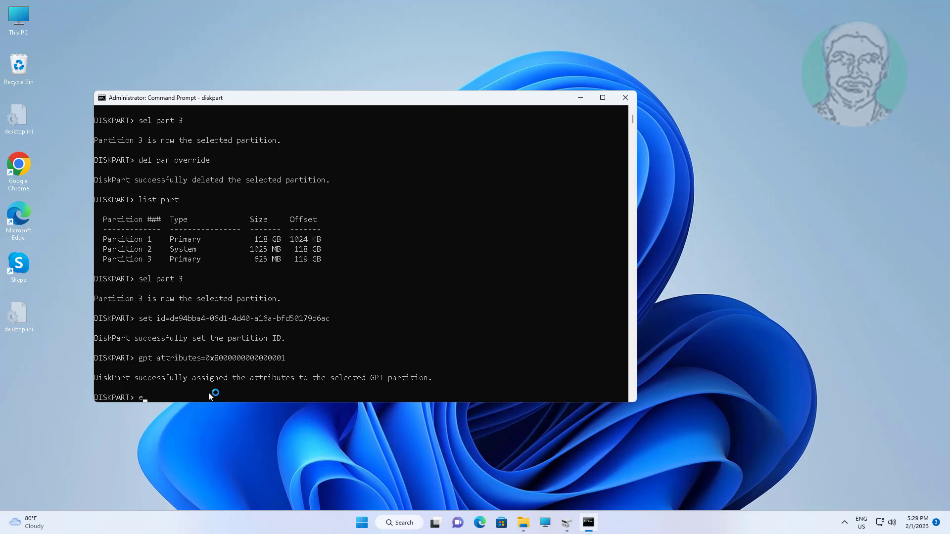
type("it")
key("Return")
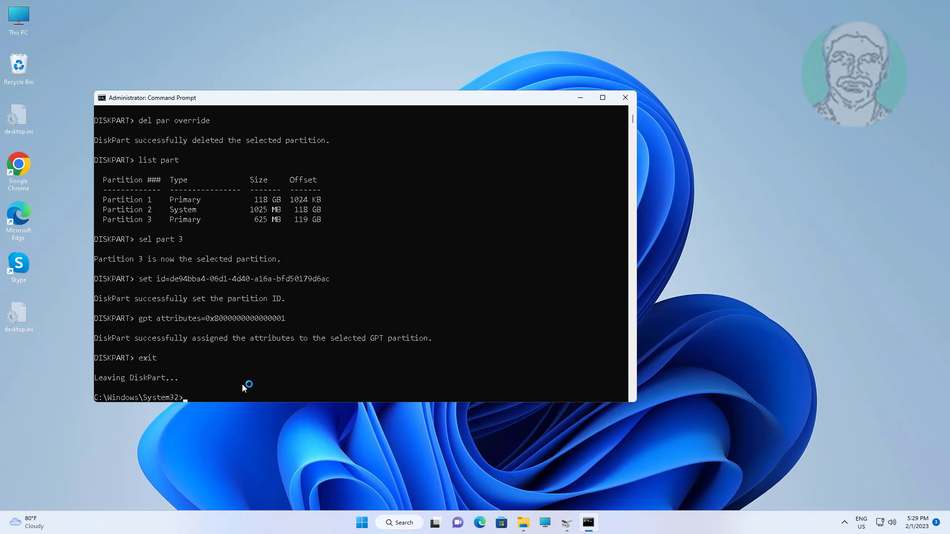
type("exit")
- Close the old console and open a new administrator Command Prompt from a 'cmd' search
key("Return")
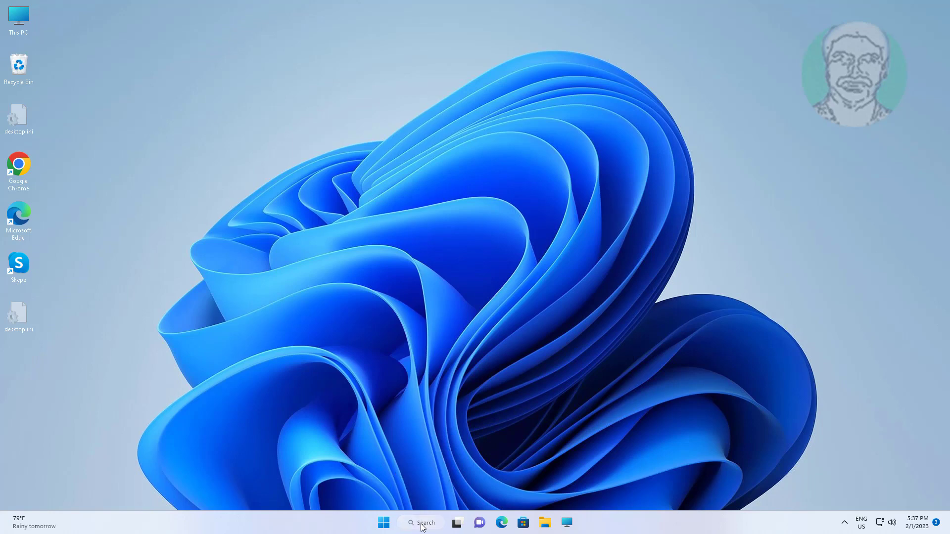
left_click(422, 525)
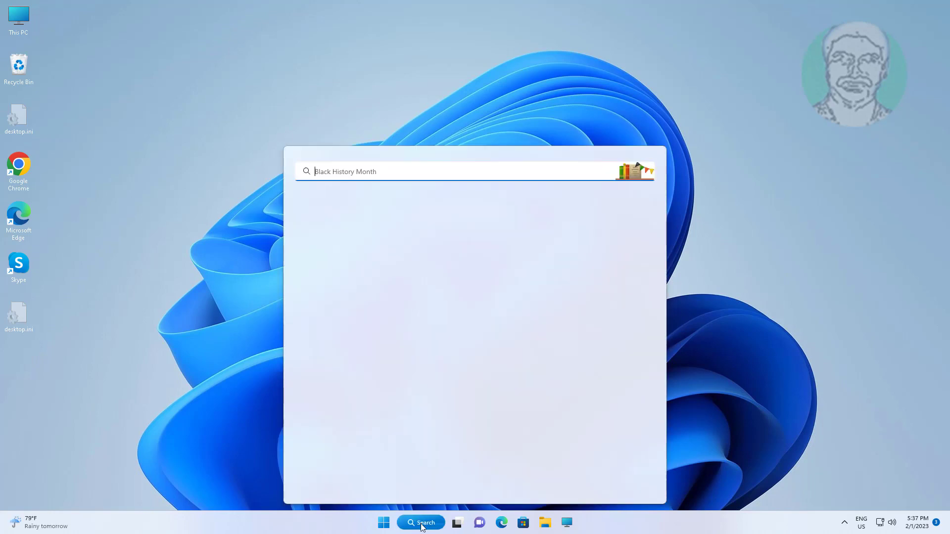
type("cmd")
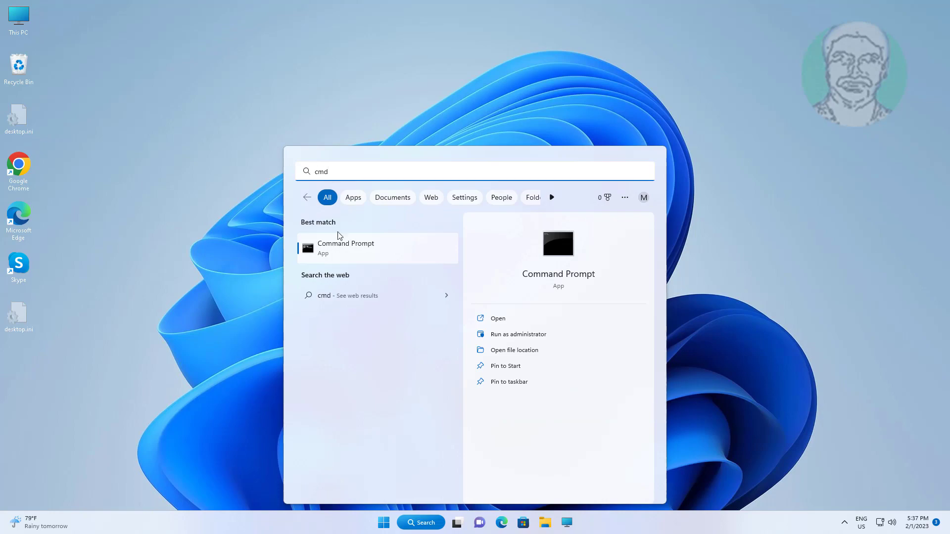
right_click(340, 249)
left_click(390, 264)
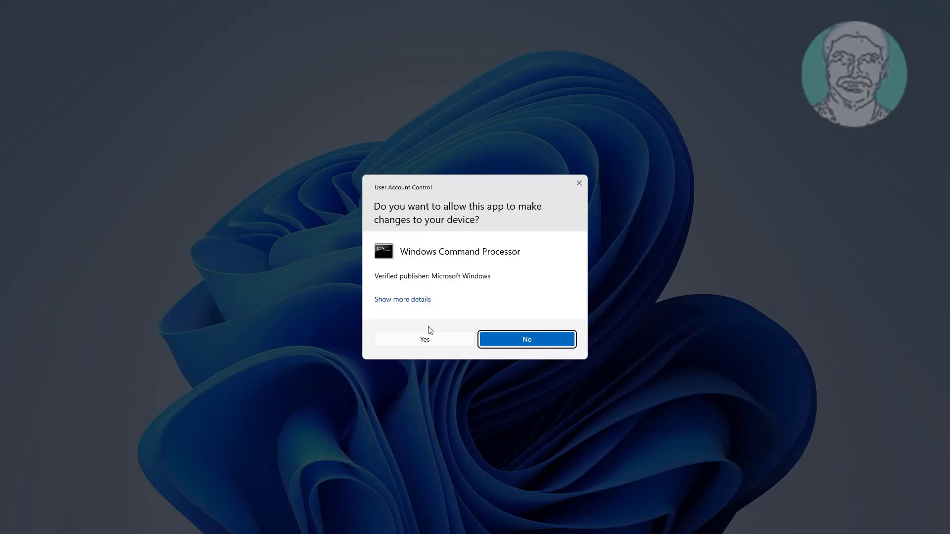
left_click(429, 339)
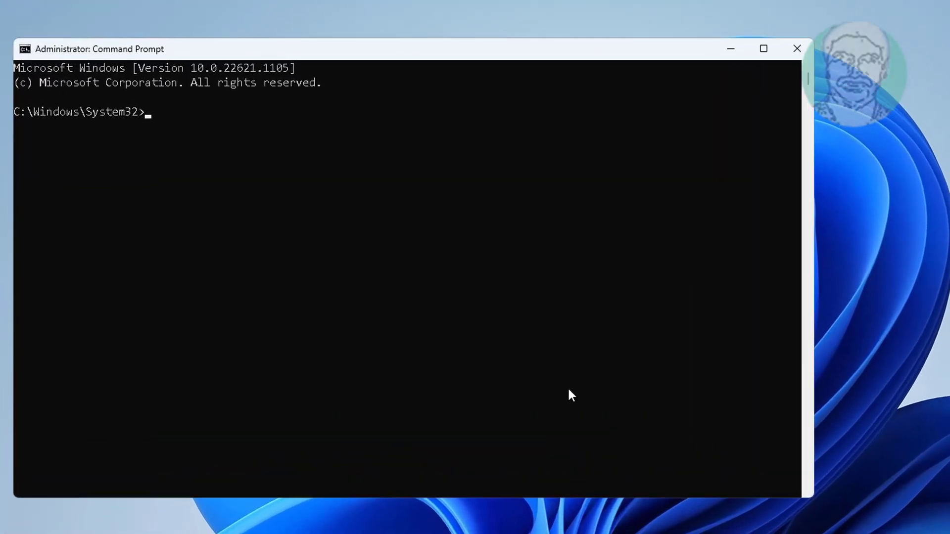
- Run reagentc /info to see Windows RE Disabled, then reagentc /enable to enable it
type("reage")
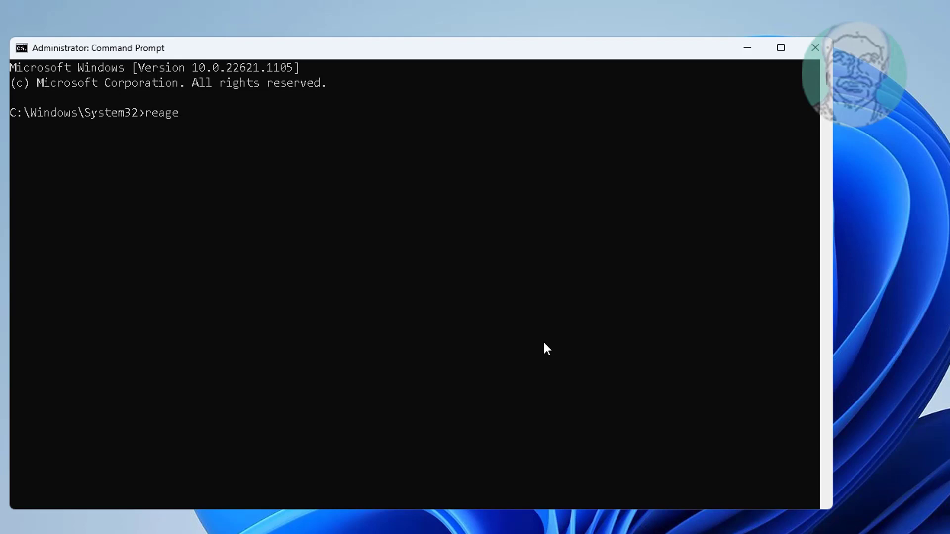
type("ntc /info")
key("Return")
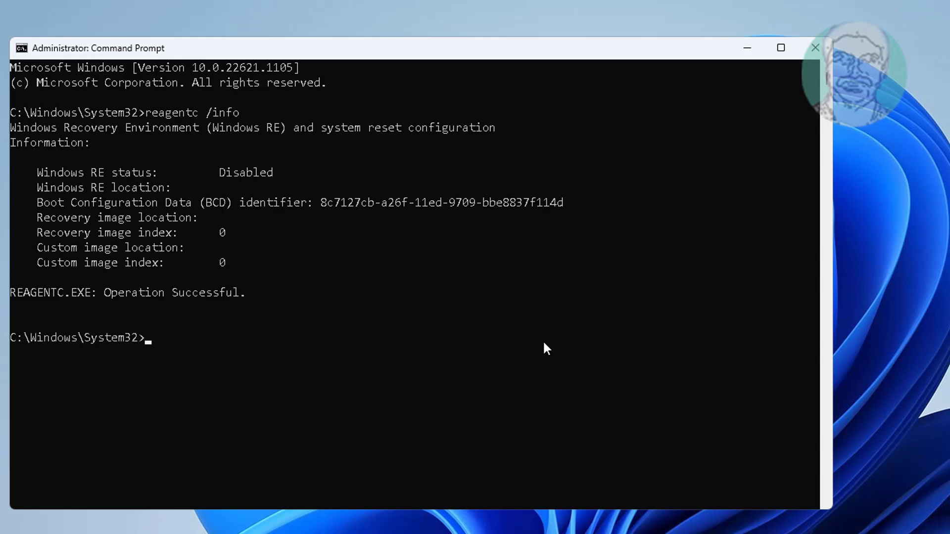
left_click_drag(209, 176, 292, 173)
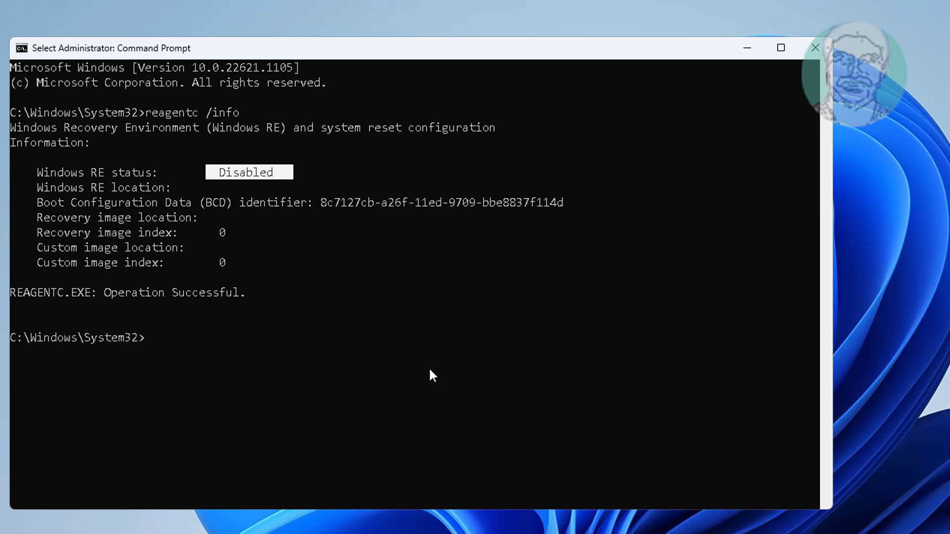
type("reagen")
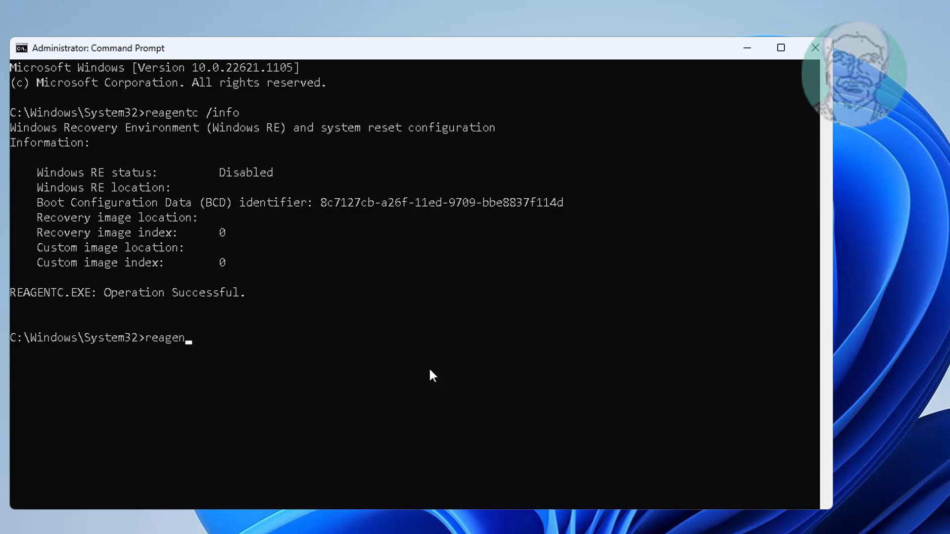
type("tc /enable")
key("Return")
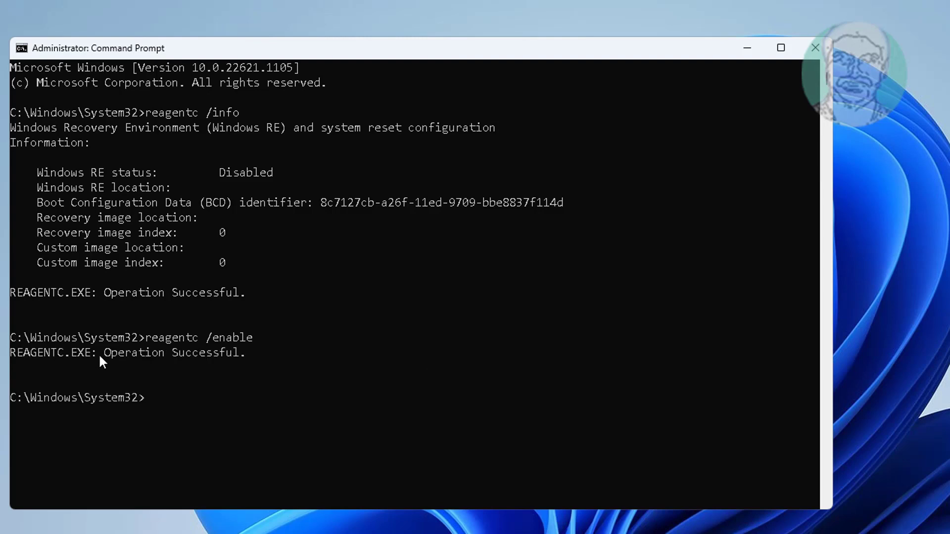
left_click_drag(16, 346, 238, 349)
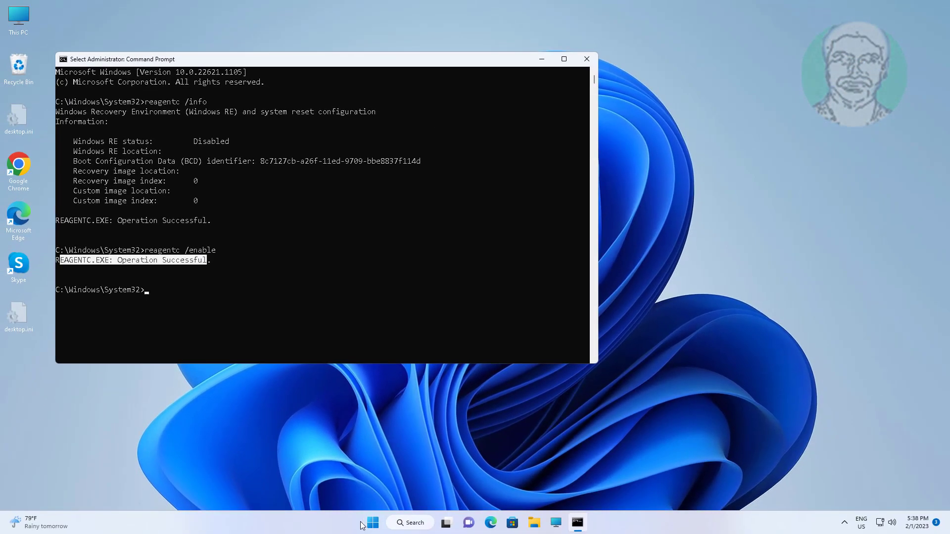
right_click(374, 524)
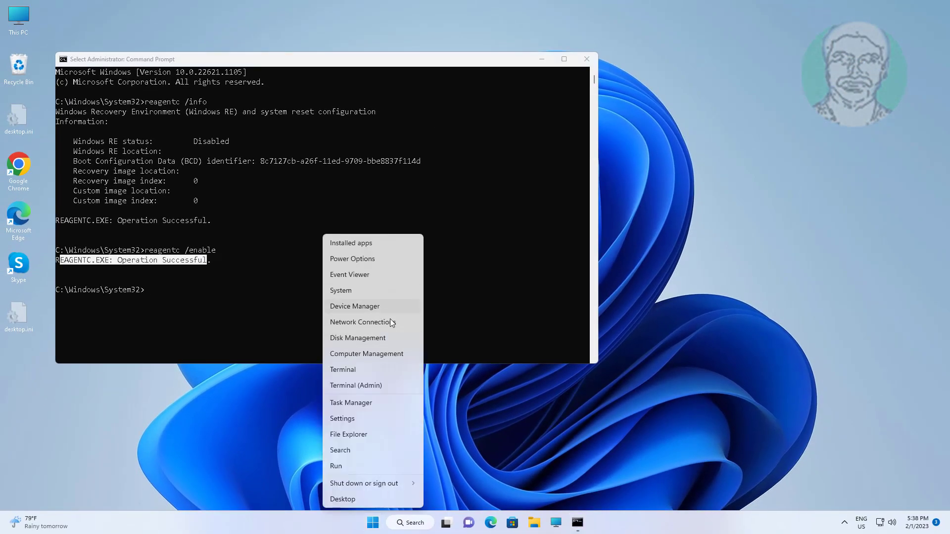
left_click(376, 340)
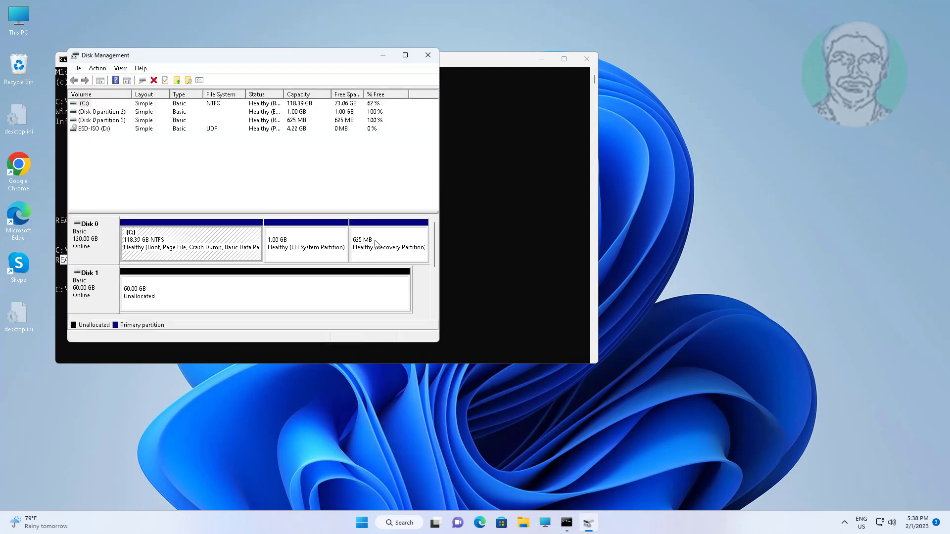
left_click(375, 243)
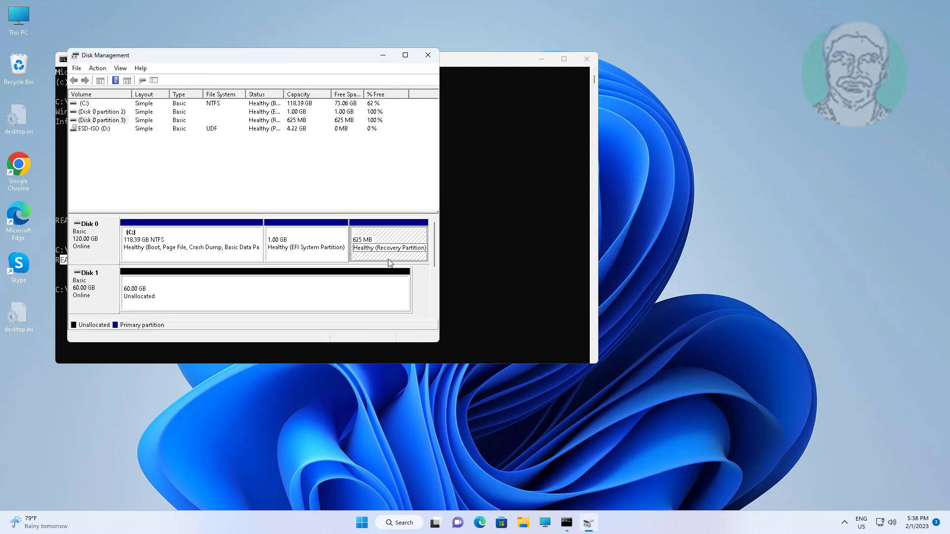
left_click(428, 55)
left_click(157, 291)
type("exit")
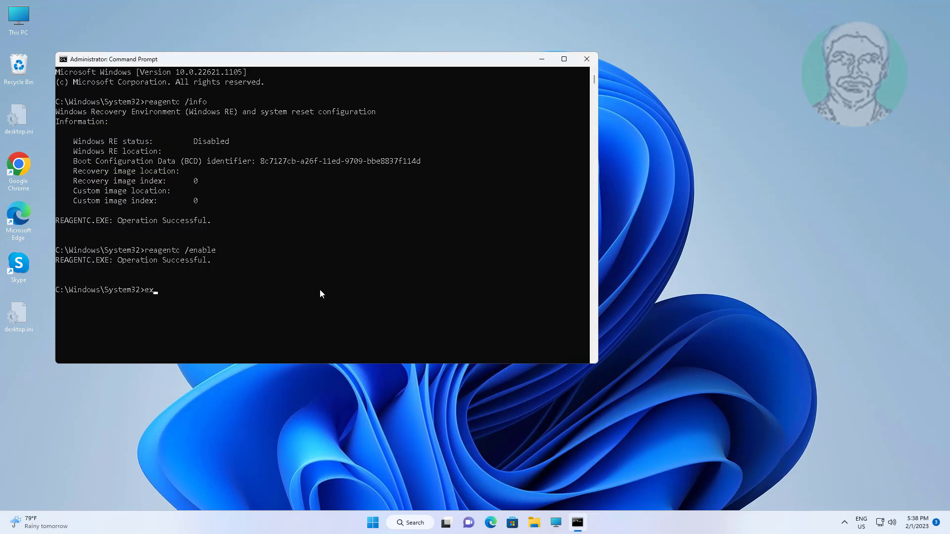